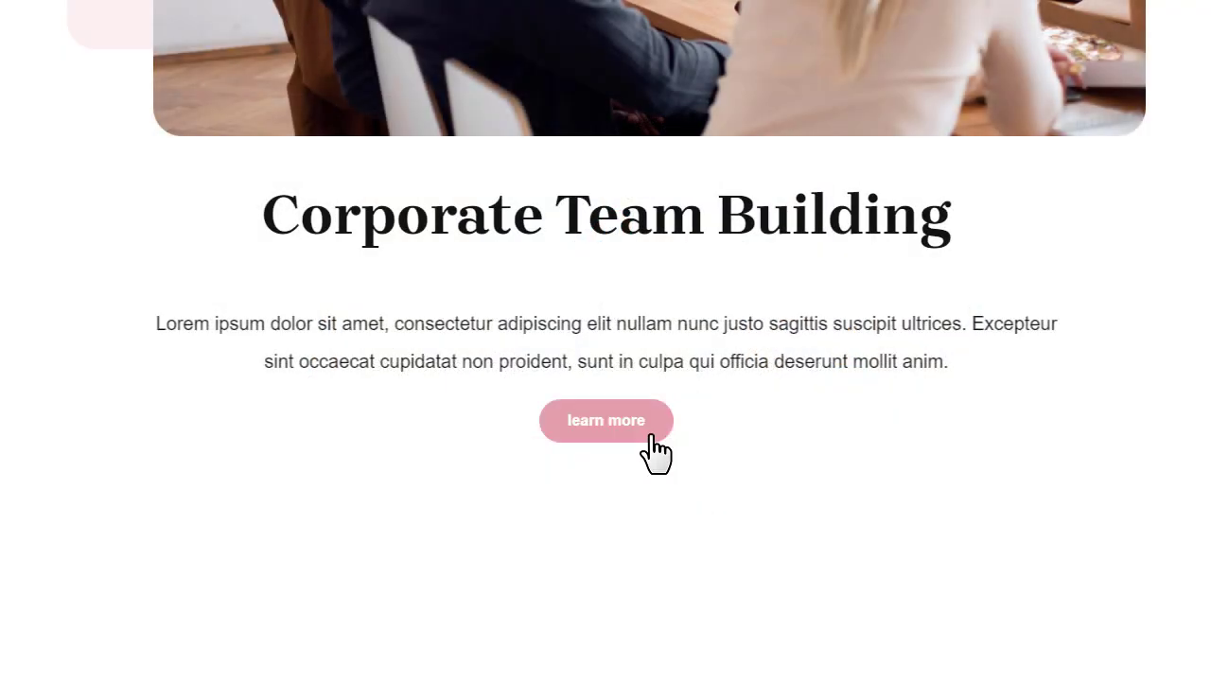
Step: Preview the subscription popup opening from the 'learn more' button, shown twice
left_click(652, 445)
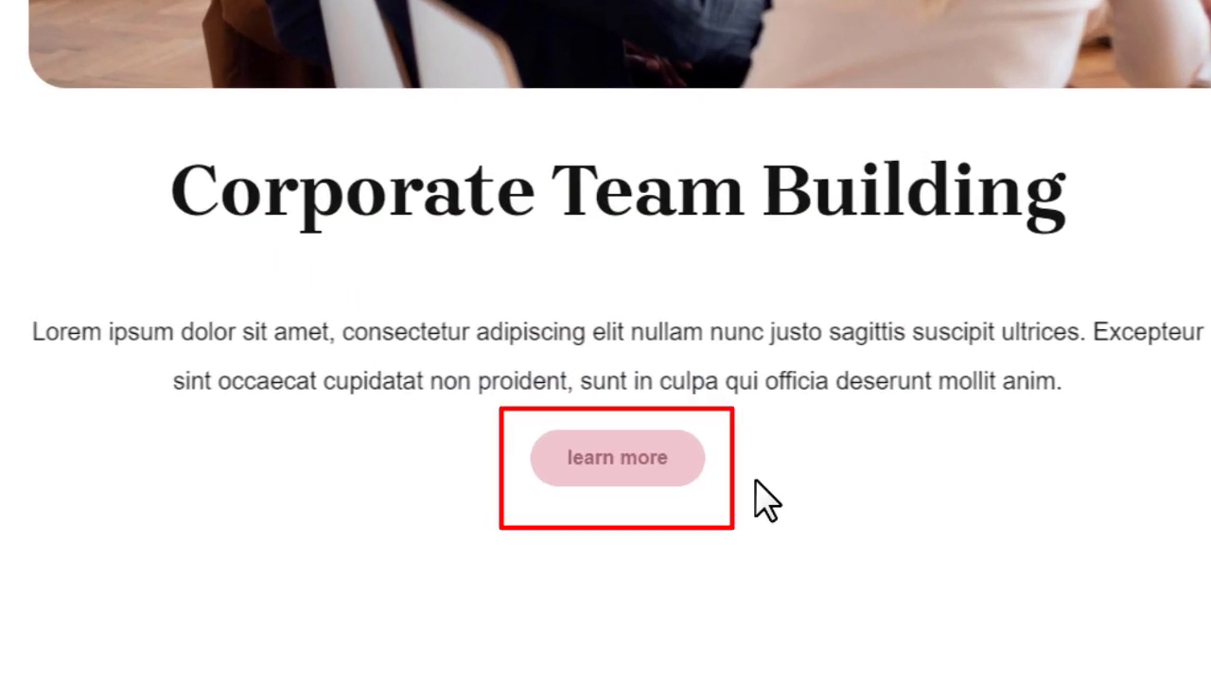
left_click(660, 475)
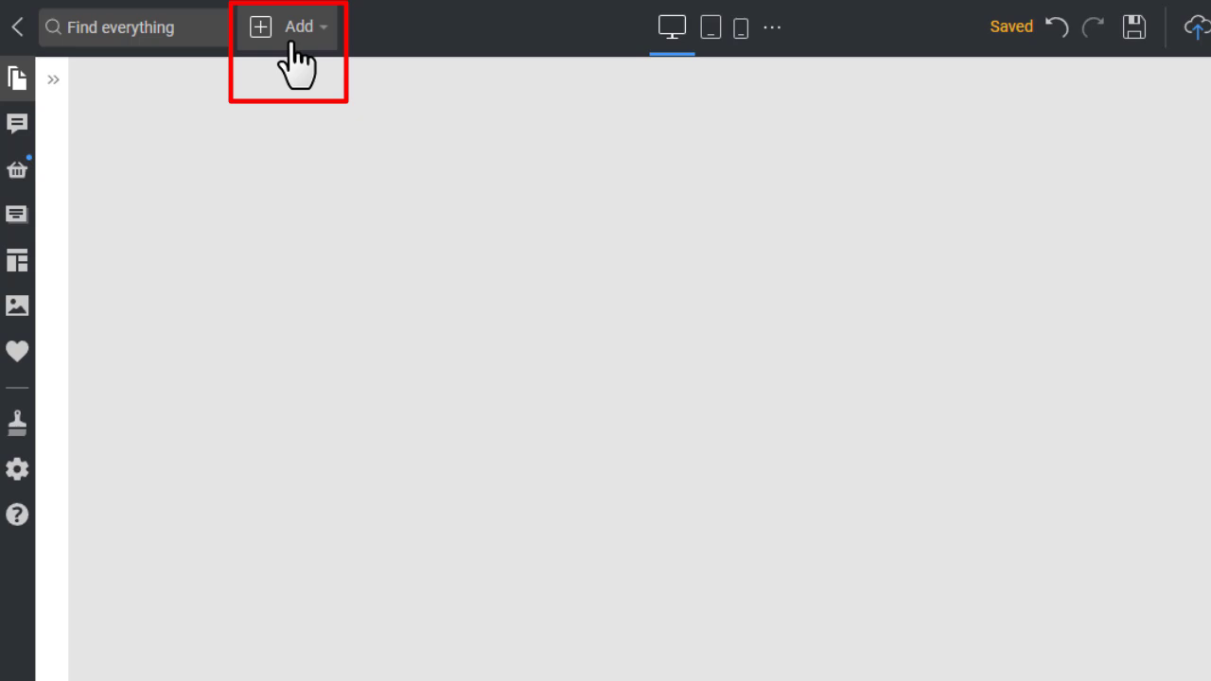
Step: Add a modal popup from the '$10 OFF with Email Signup' block template
left_click(291, 45)
mouse_move(104, 616)
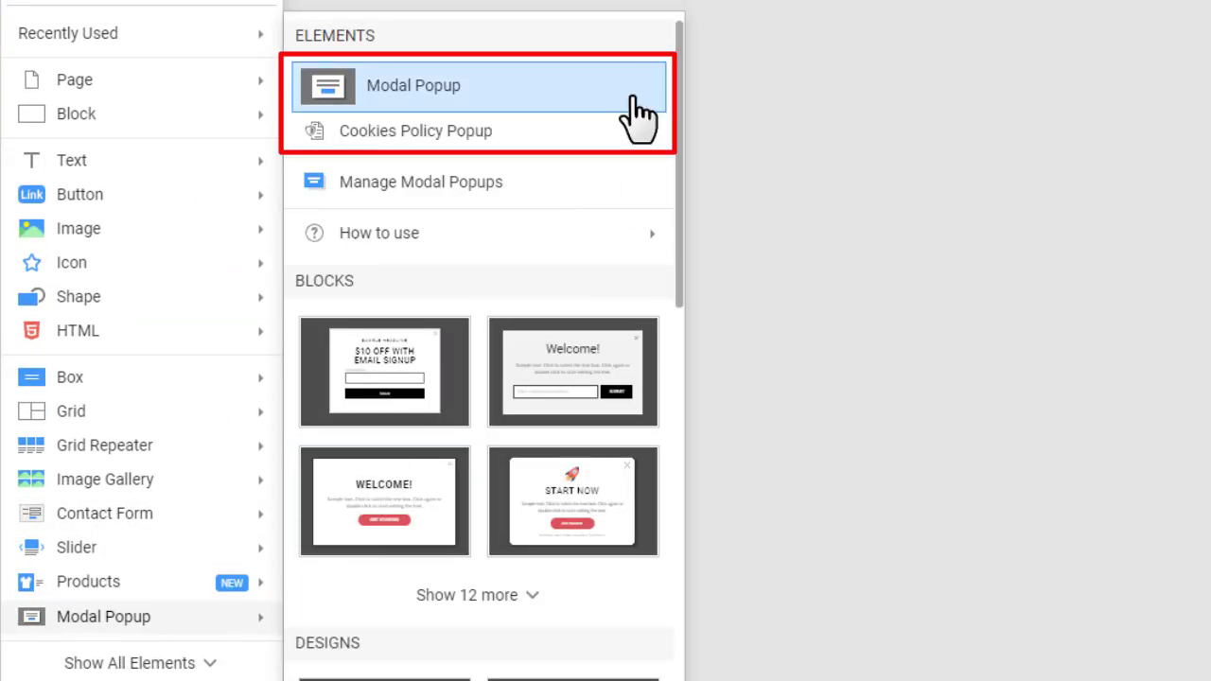
scroll(635, 114, "down", 3)
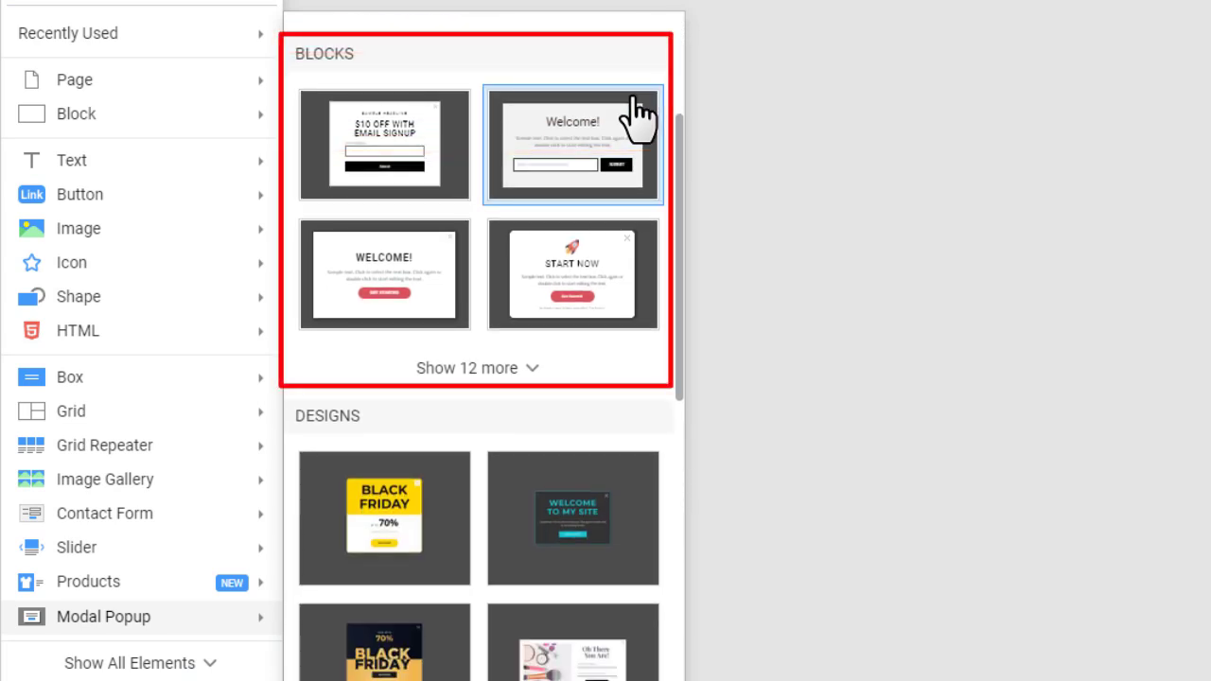
scroll(636, 113, "down", 4)
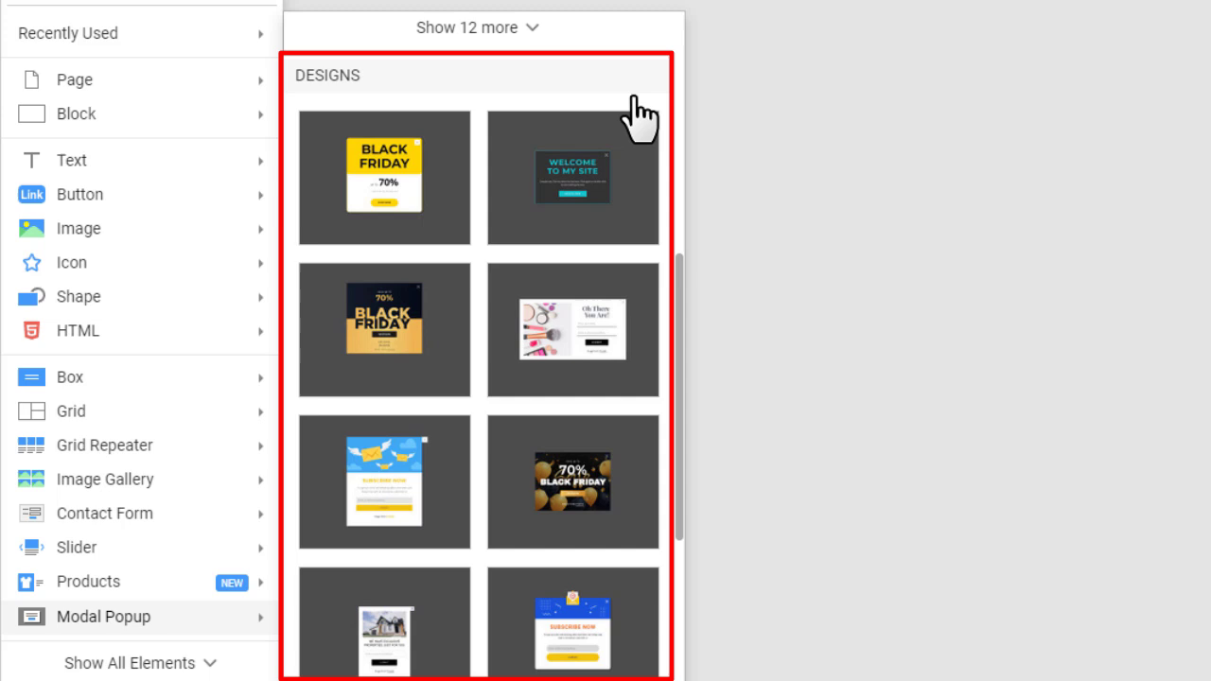
scroll(636, 114, "up", 2)
scroll(635, 113, "up", 5)
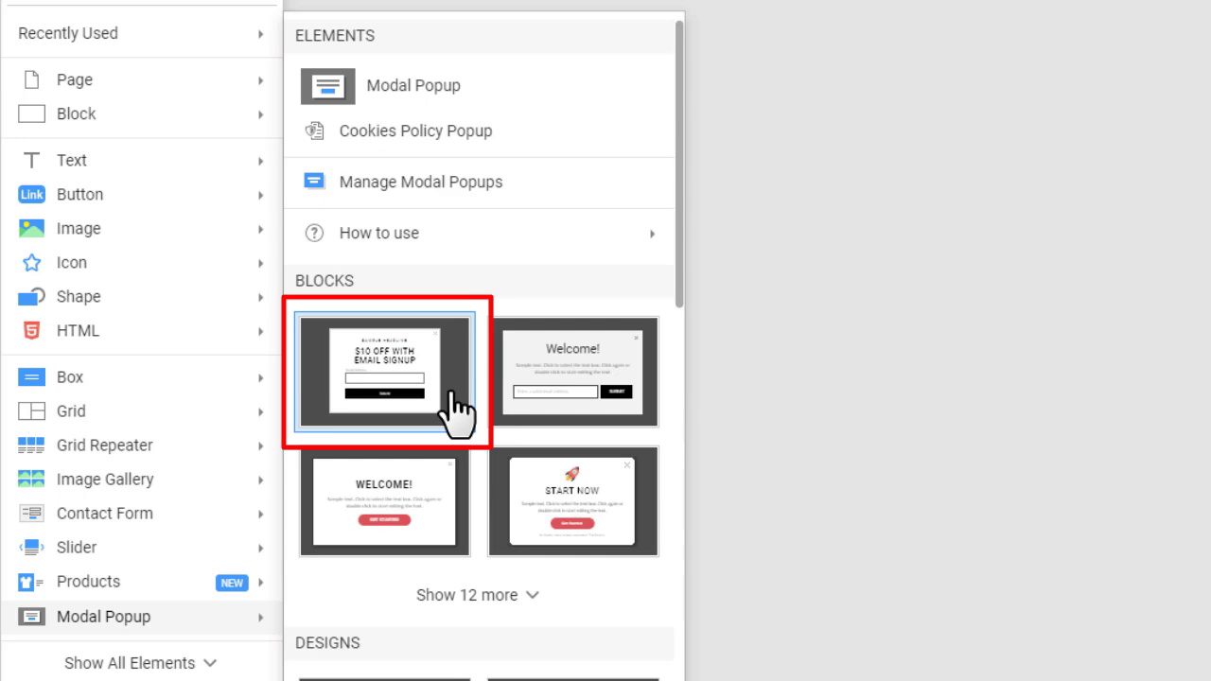
left_click(452, 394)
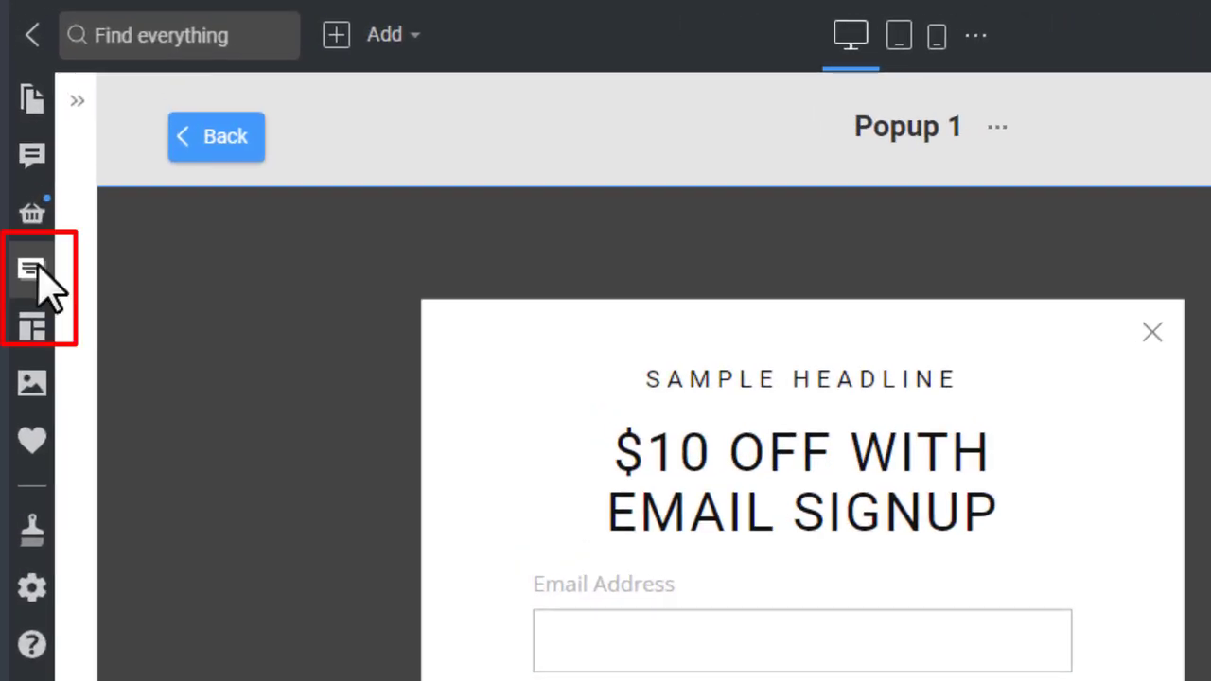
Step: Show the Modal Popups list and the options menu for Popup 1
left_click(32, 269)
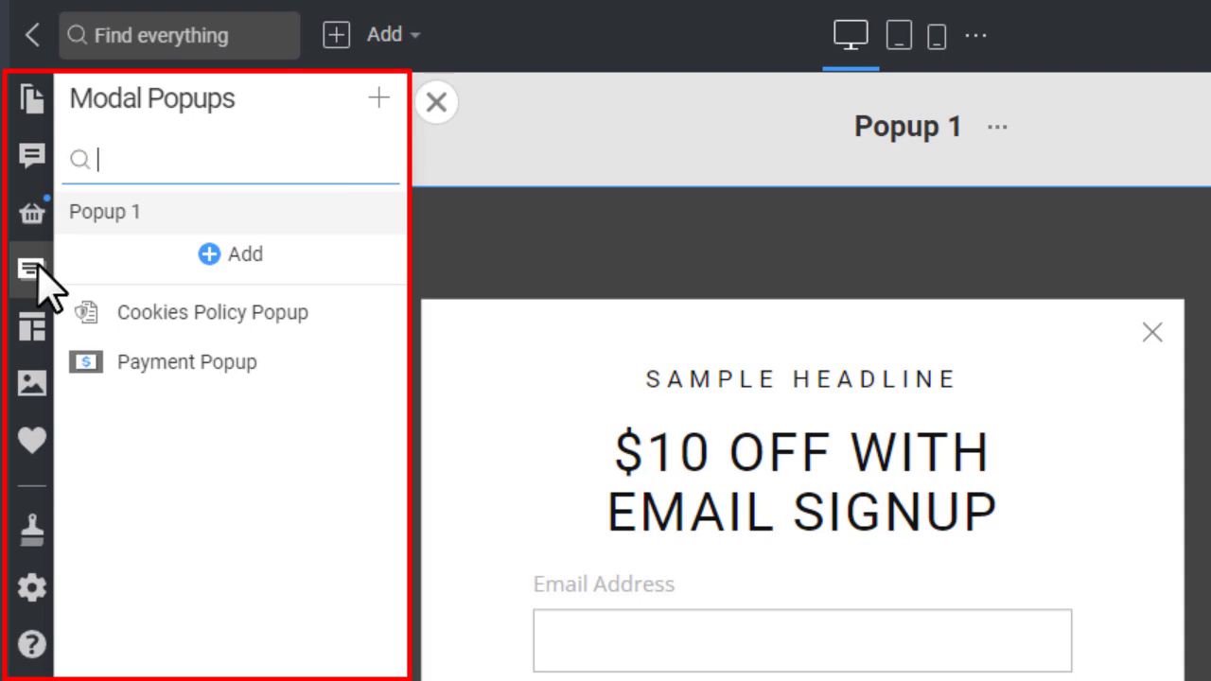
left_click(38, 269)
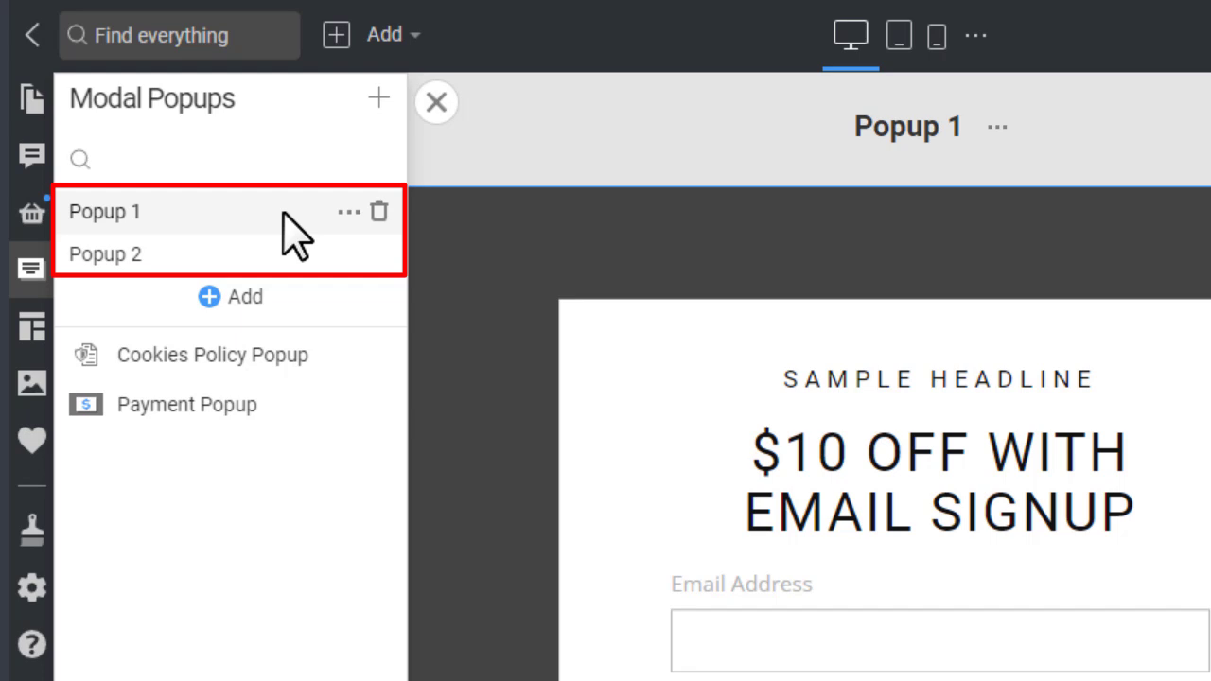
left_click(350, 212)
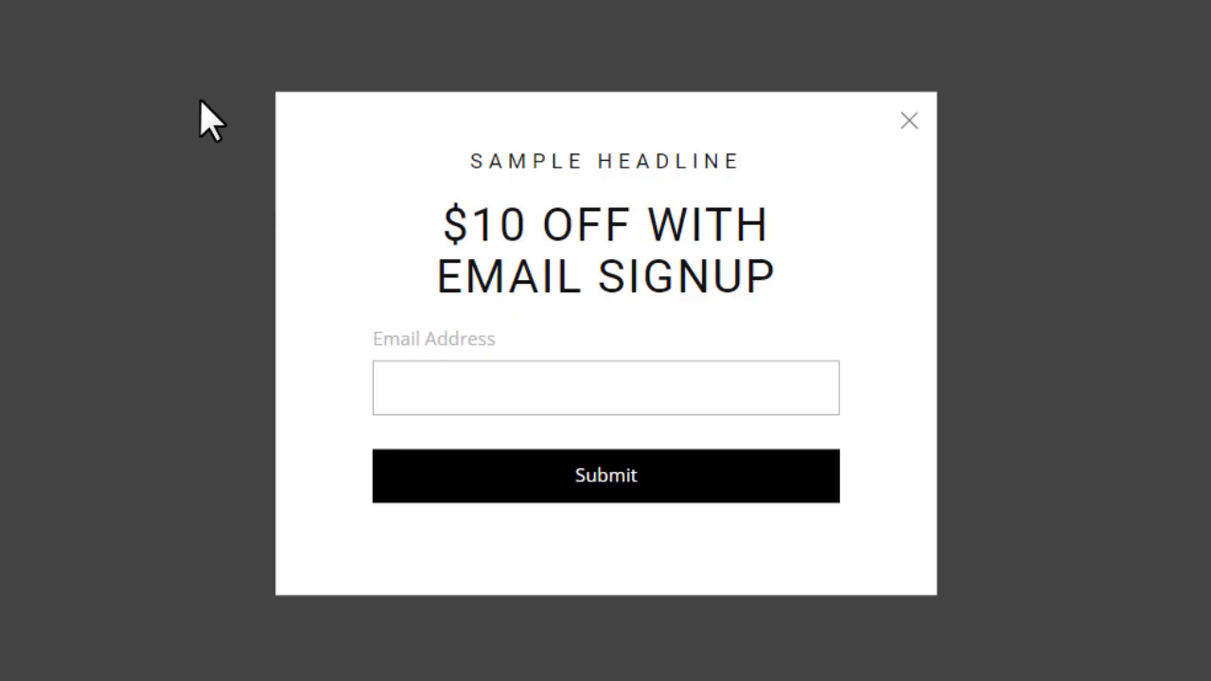
Step: Retitle the popup 'SUBSCRIBE TO NEWS' and delete the SAMPLE HEADLINE text
triple_click(526, 257)
type("SUBS")
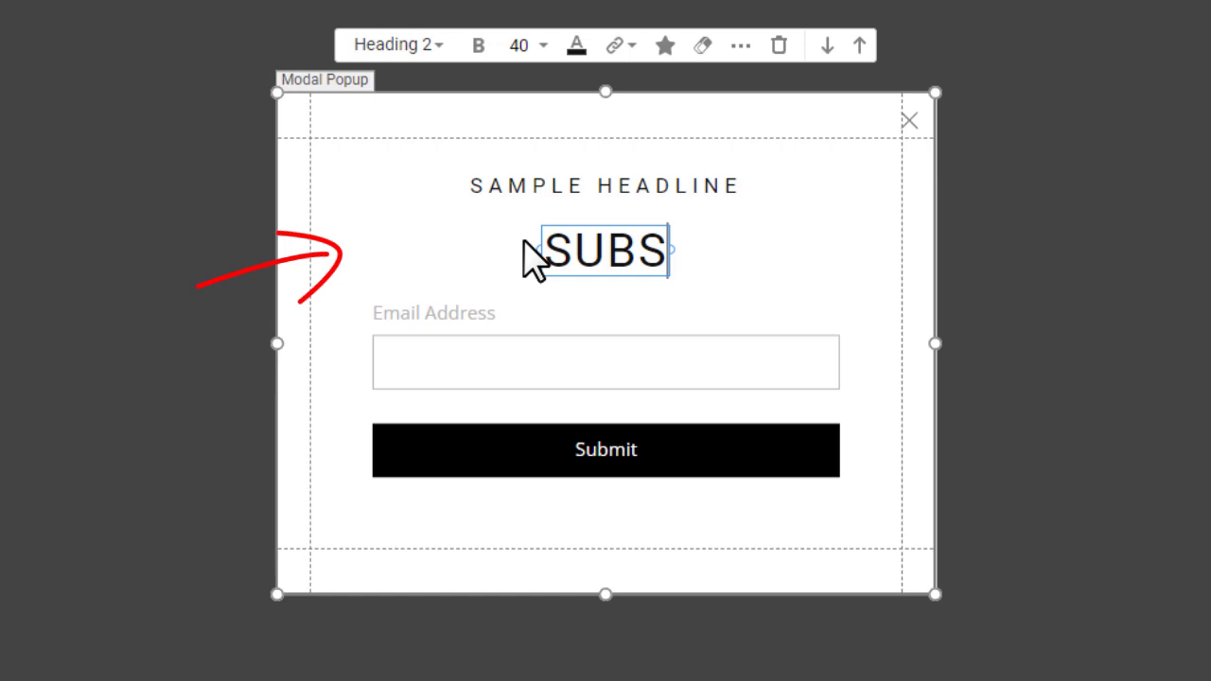
type("CRIBE TO NEWS")
left_click(643, 194)
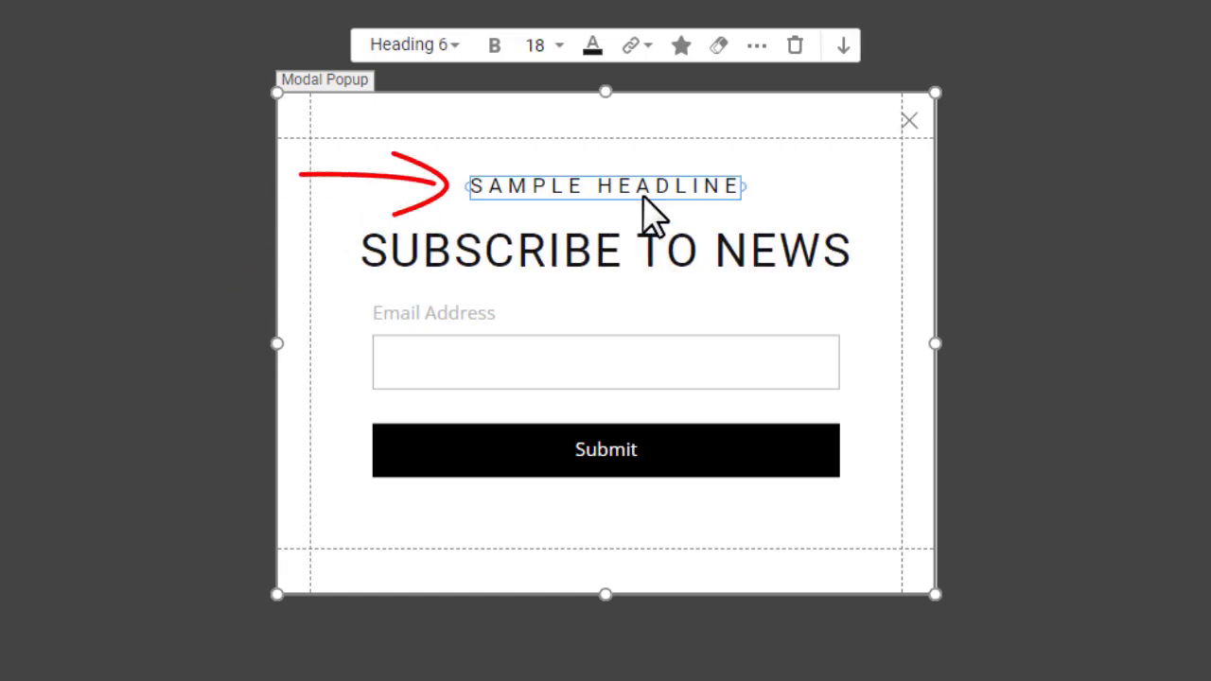
left_click(797, 48)
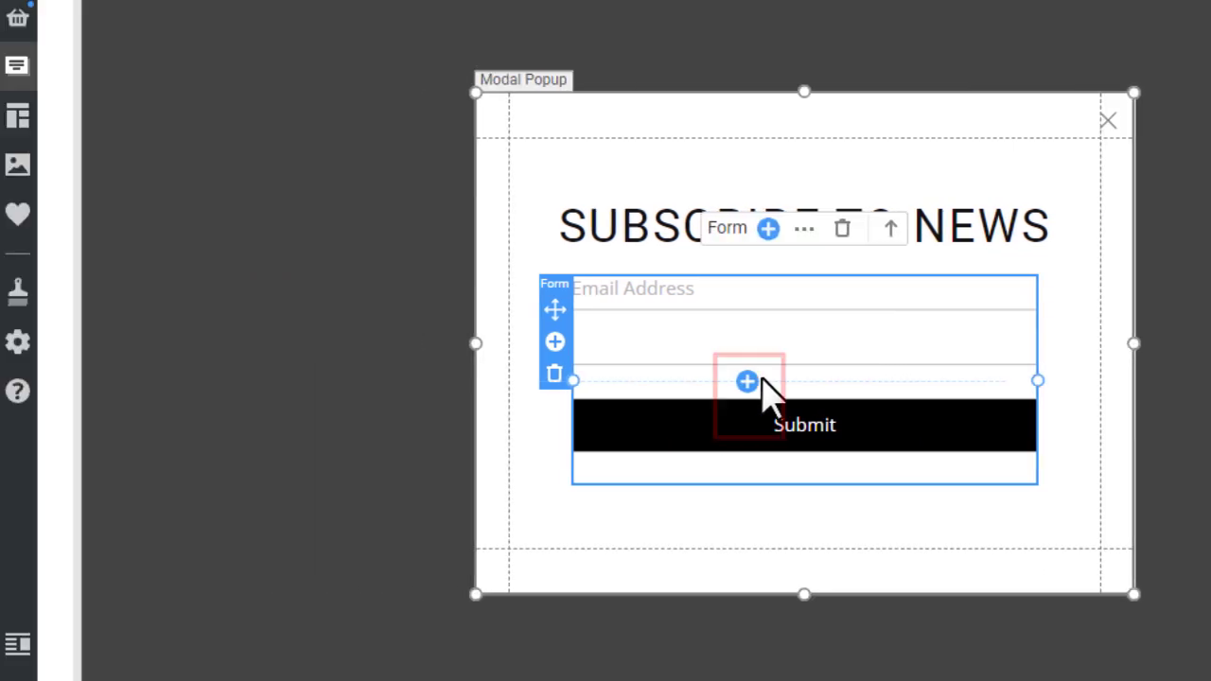
Step: Add a form checkbox labelled 'Agree to receive news and updates'
left_click(750, 383)
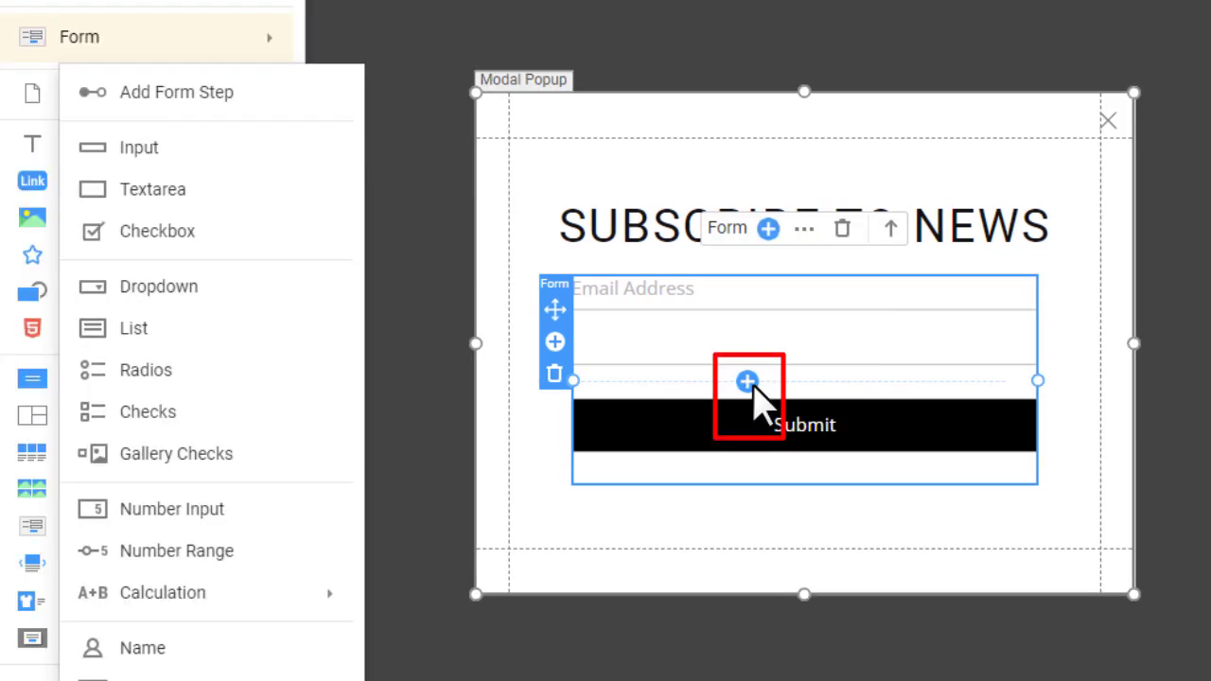
left_click(258, 219)
double_click(467, 383)
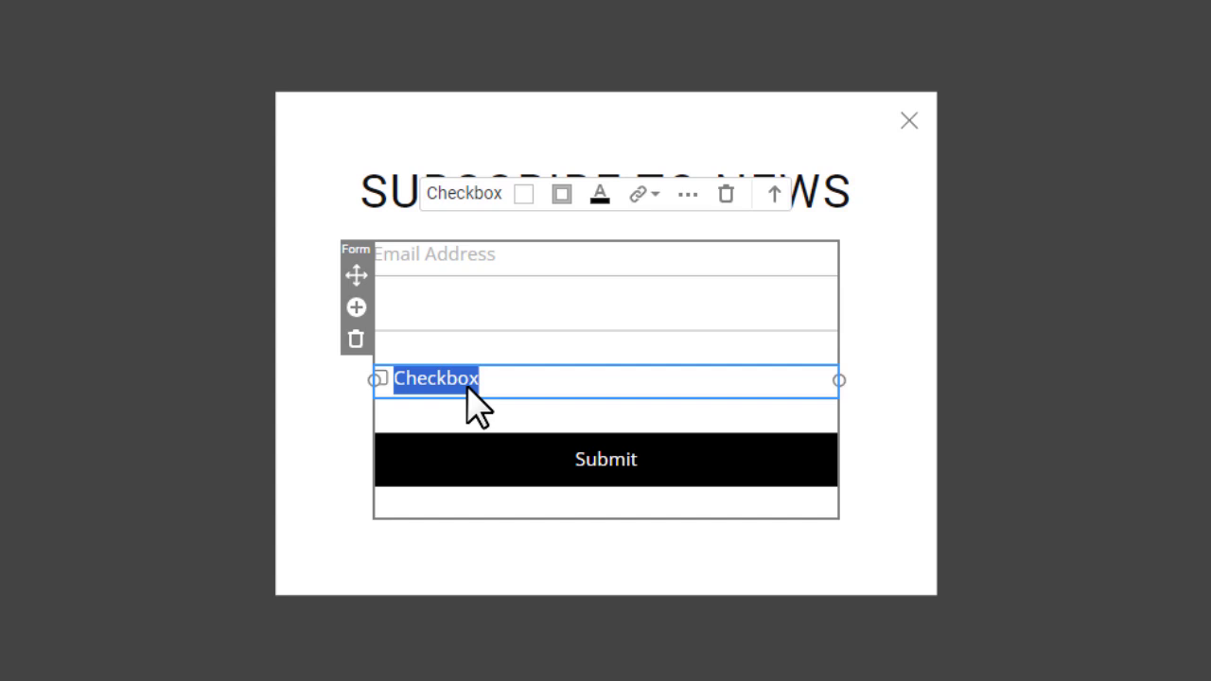
type("Agree to receive news and up")
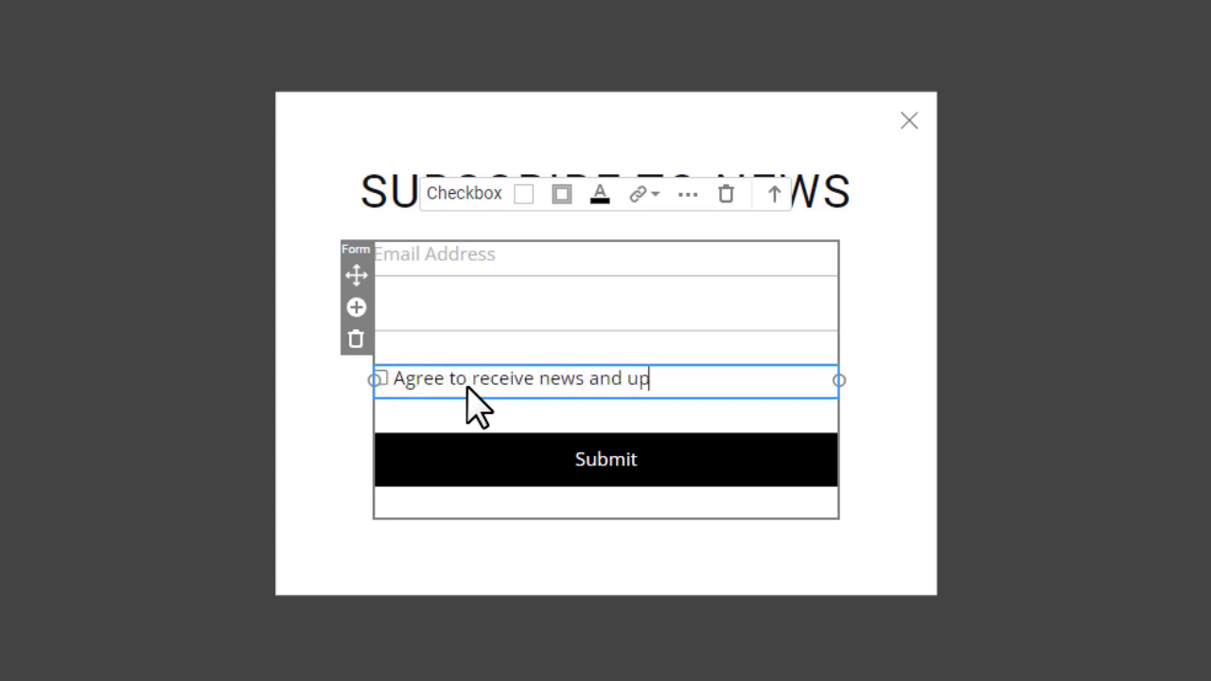
type("dates")
left_click(922, 441)
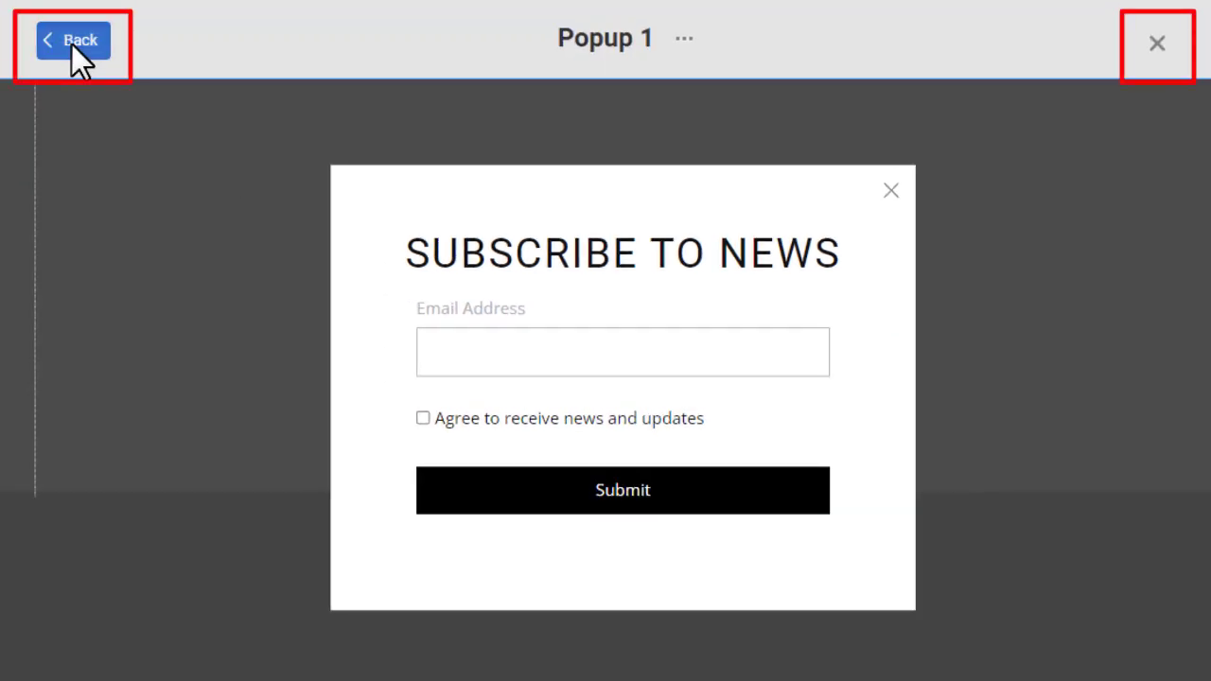
Step: Return to the page and accept adding a button that opens the popup
left_click(72, 42)
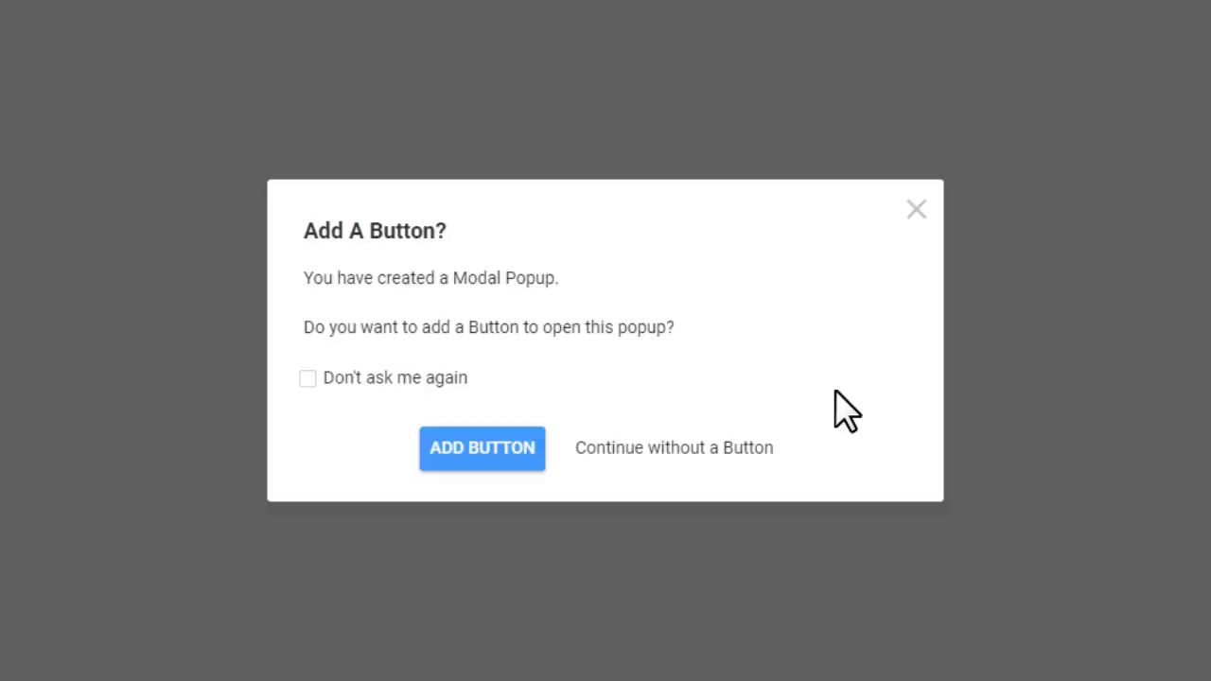
left_click(536, 463)
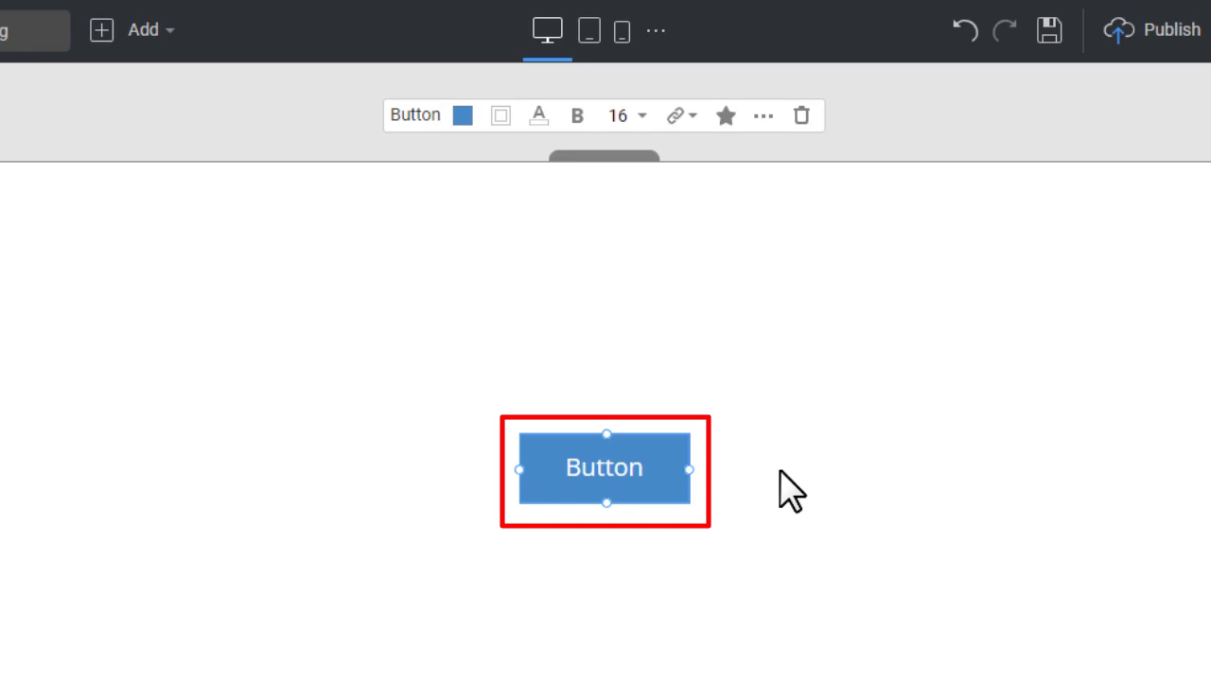
Step: Set the new button's link to Modal Popup, targeting Popup 1
left_click(678, 115)
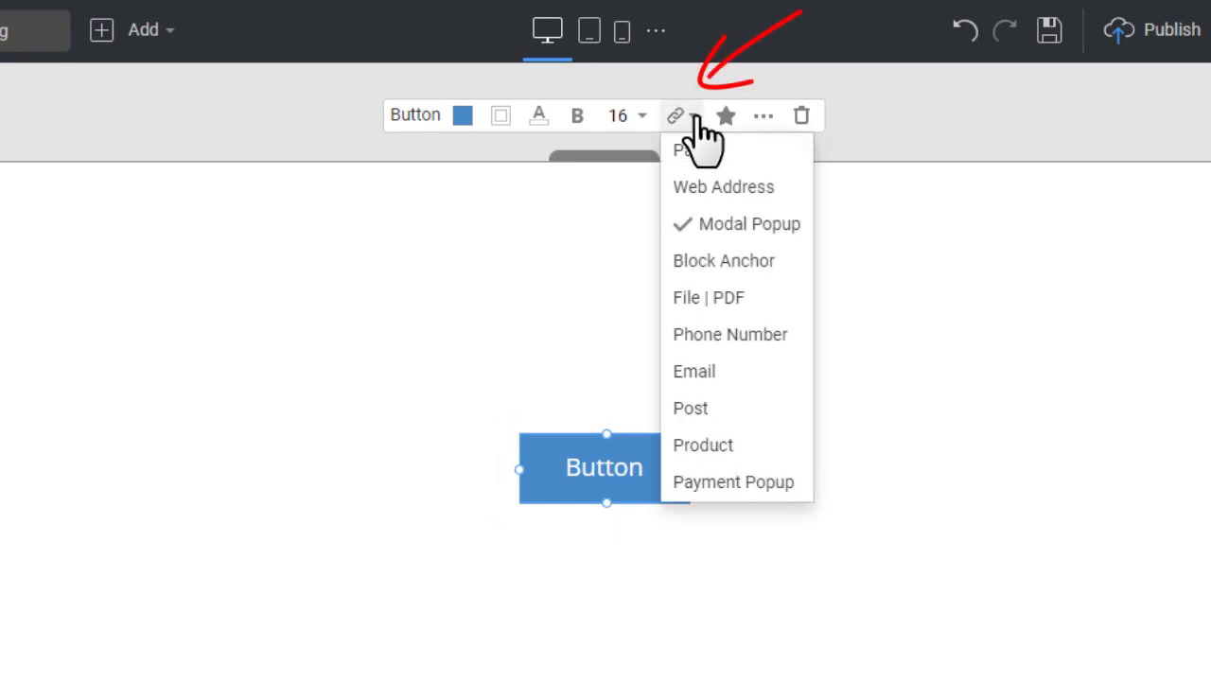
left_click(776, 227)
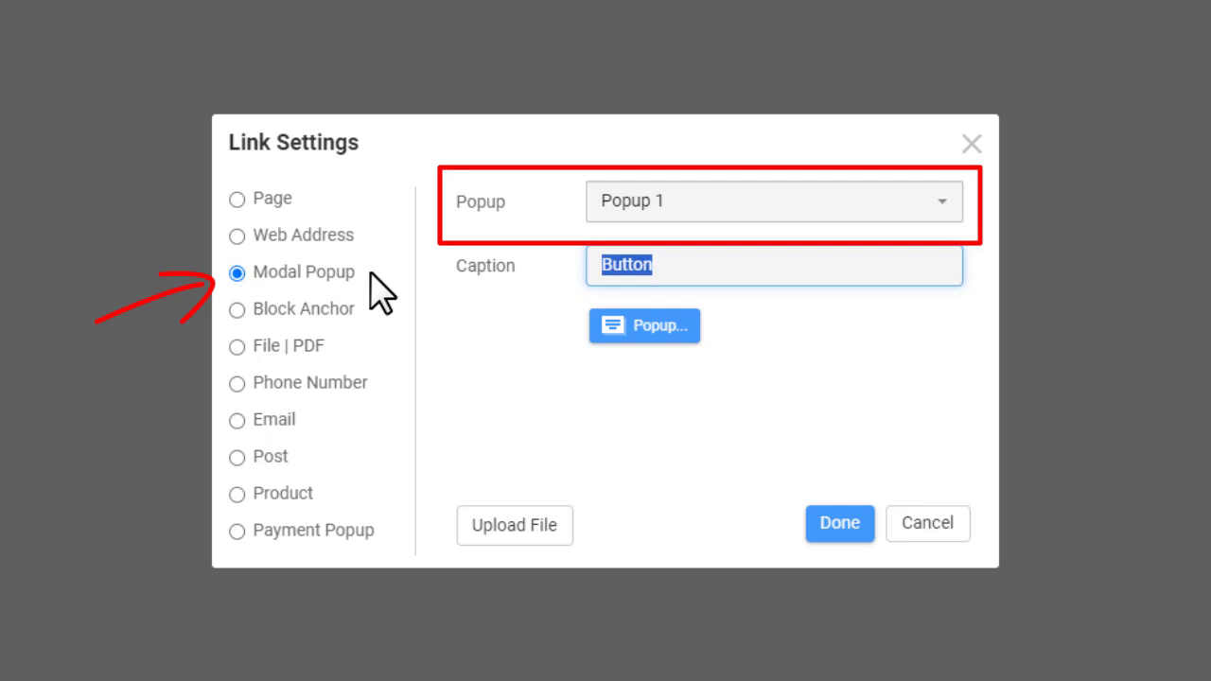
left_click(941, 204)
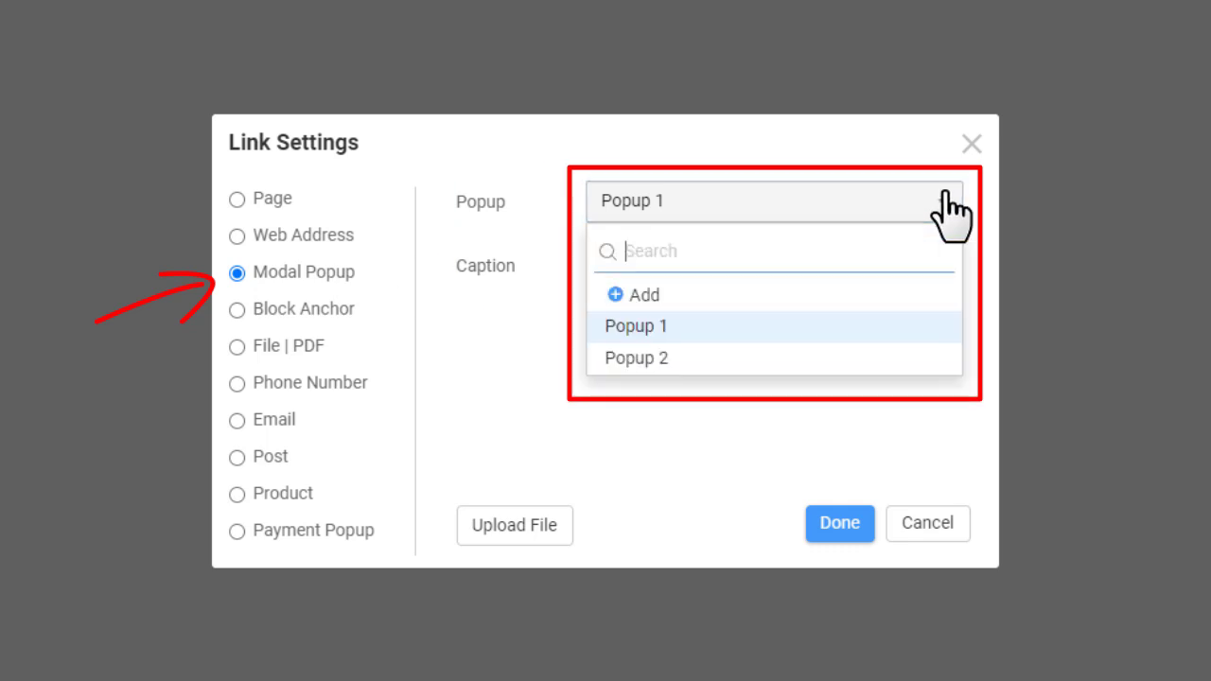
left_click(938, 348)
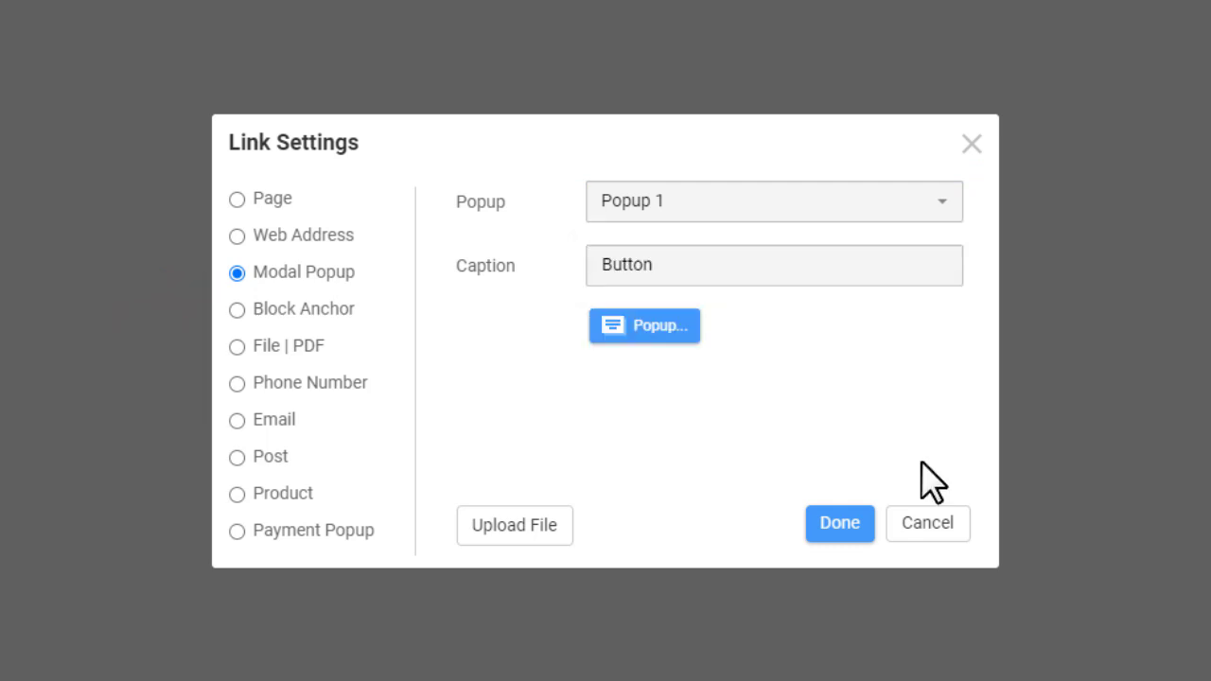
left_click(841, 526)
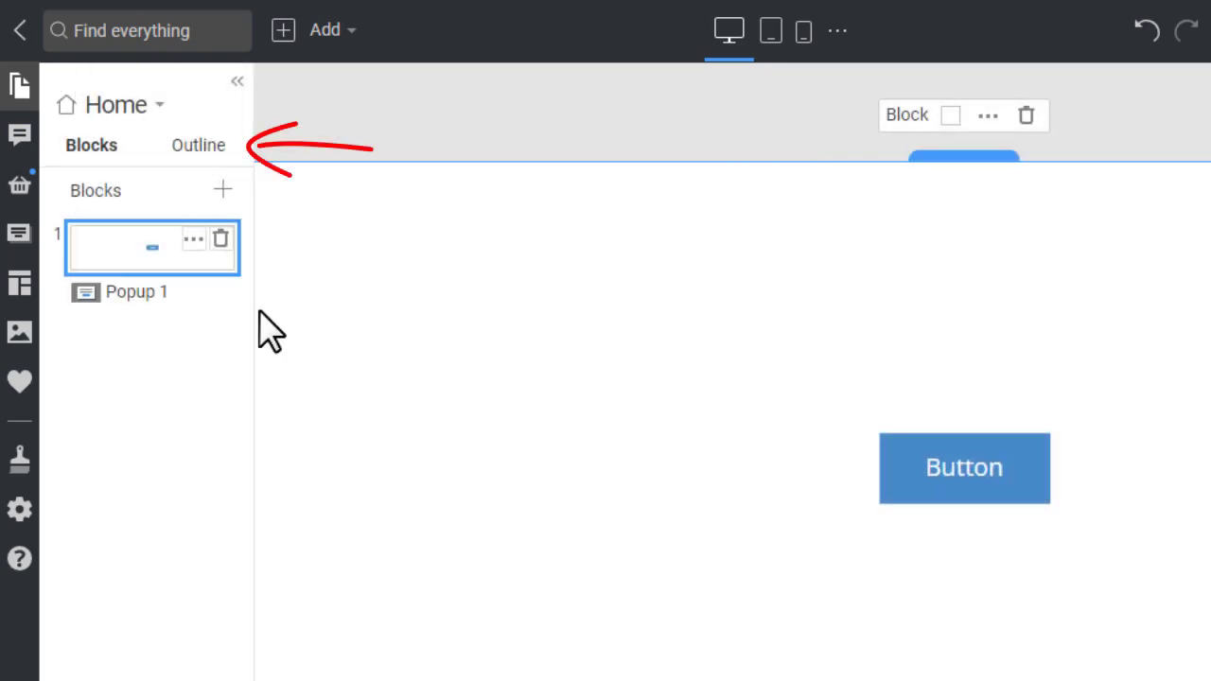
Step: Select Popup 1 in the Blocks panel to reopen it in the popup editor
left_click(204, 295)
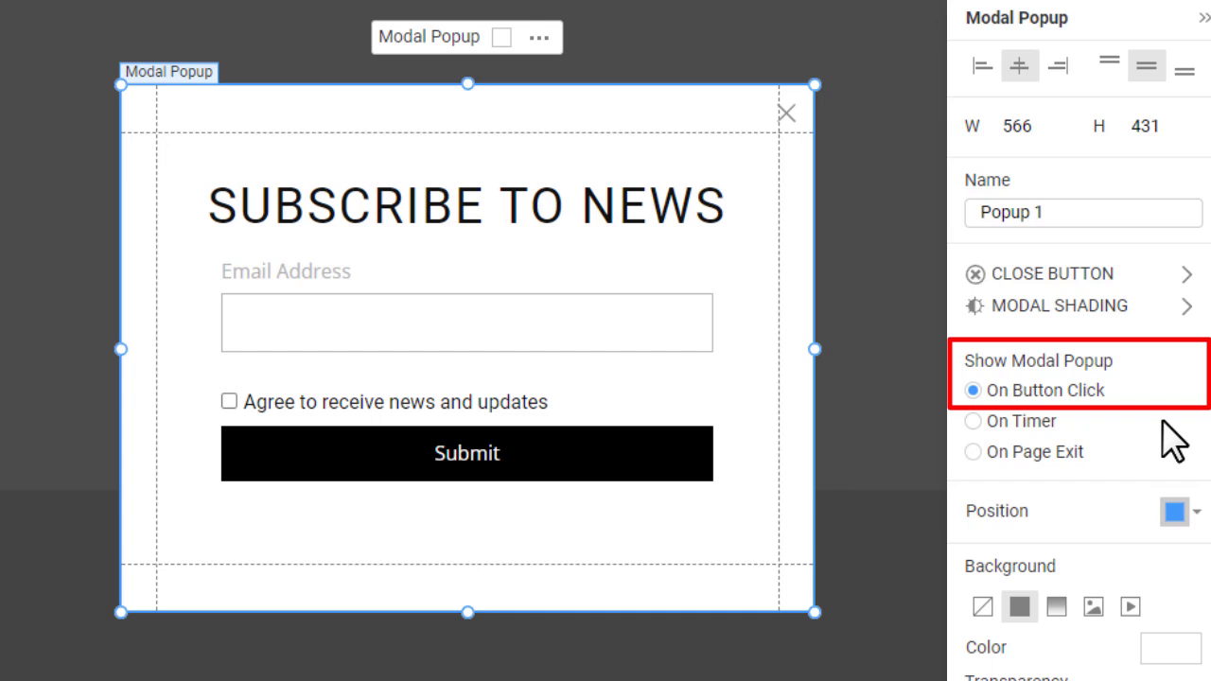
Step: Switch Popup 1's trigger to On Timer, 5-second interval, limited to Home and About pages
left_click(1170, 430)
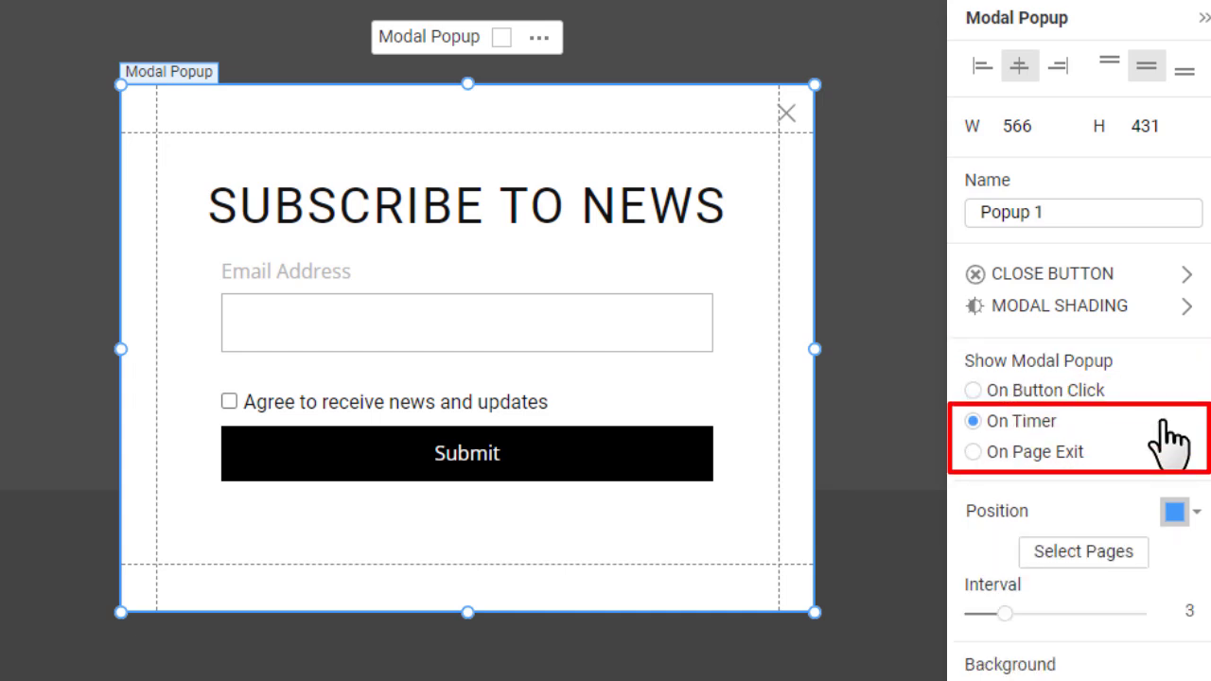
left_click(1139, 454)
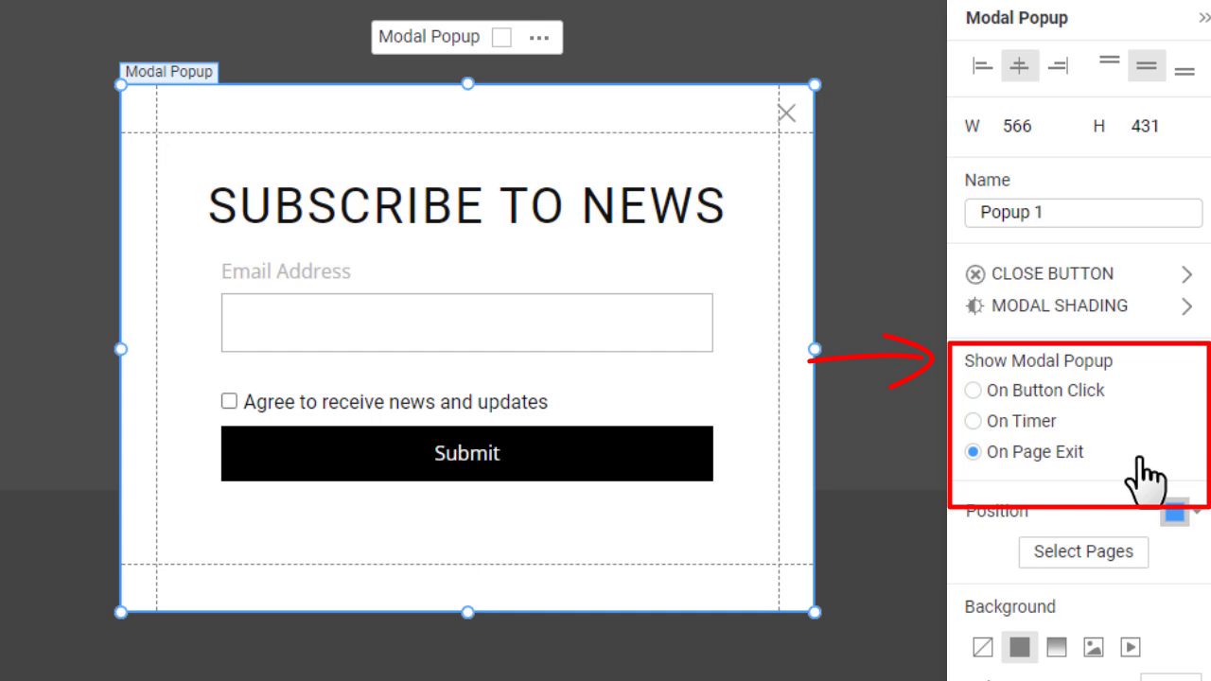
left_click(1107, 421)
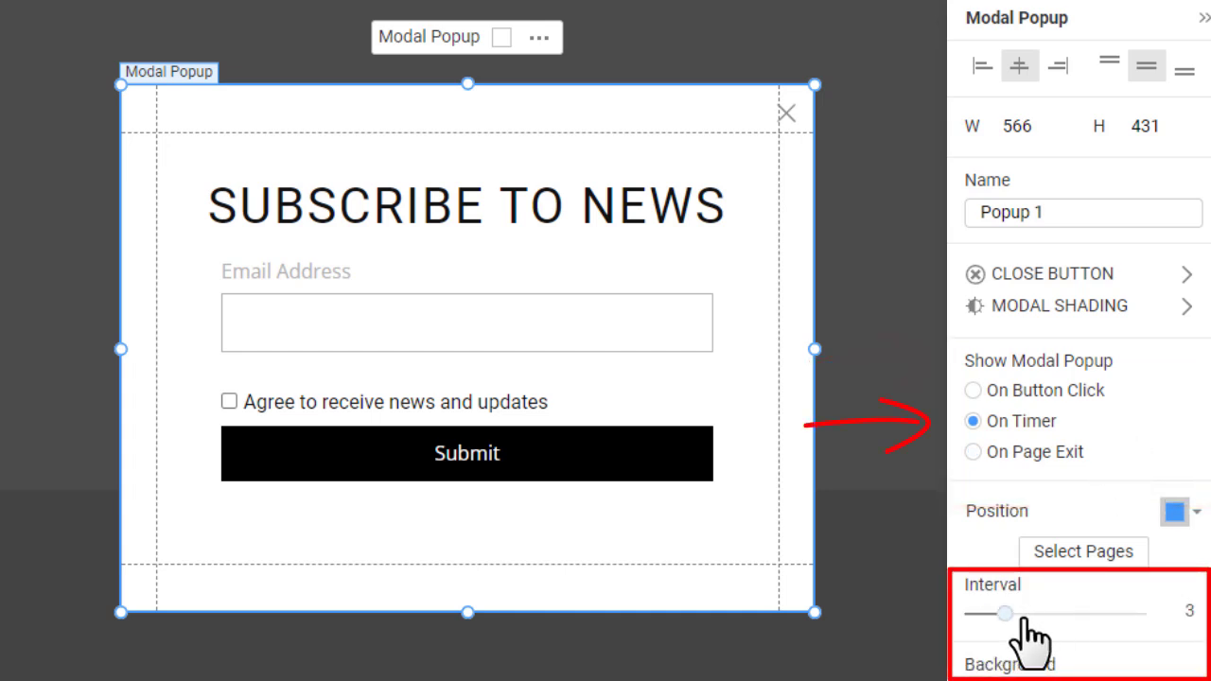
double_click(1182, 613)
type("5")
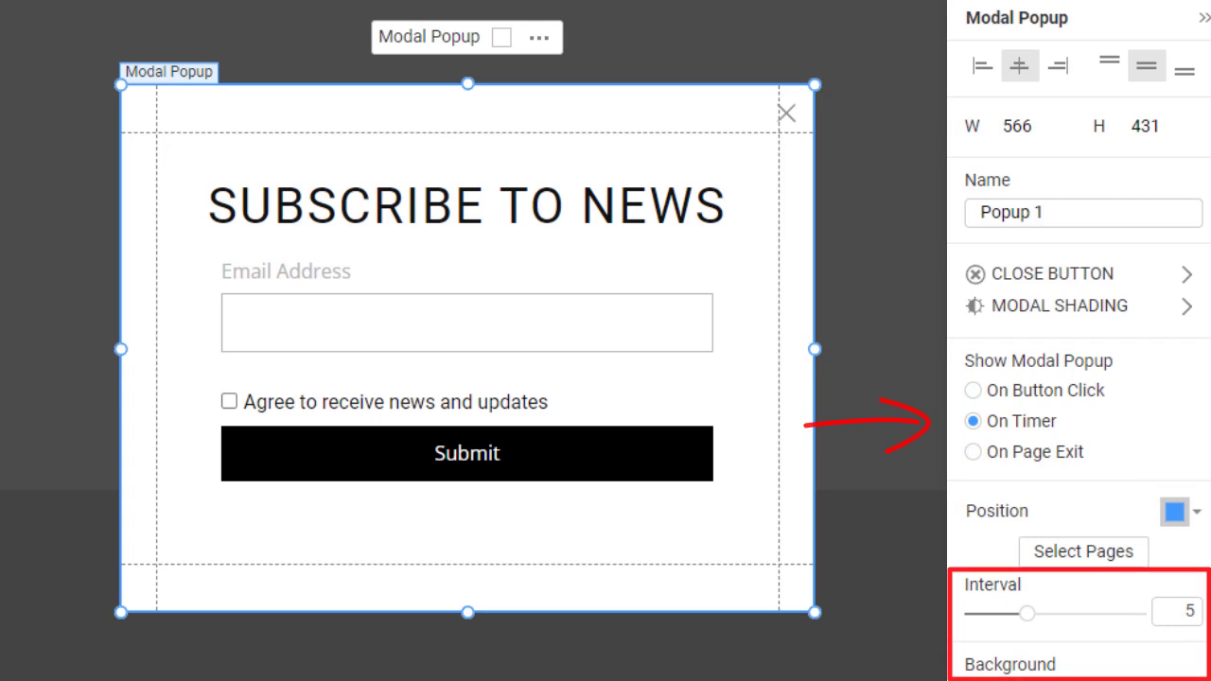
left_click(1097, 558)
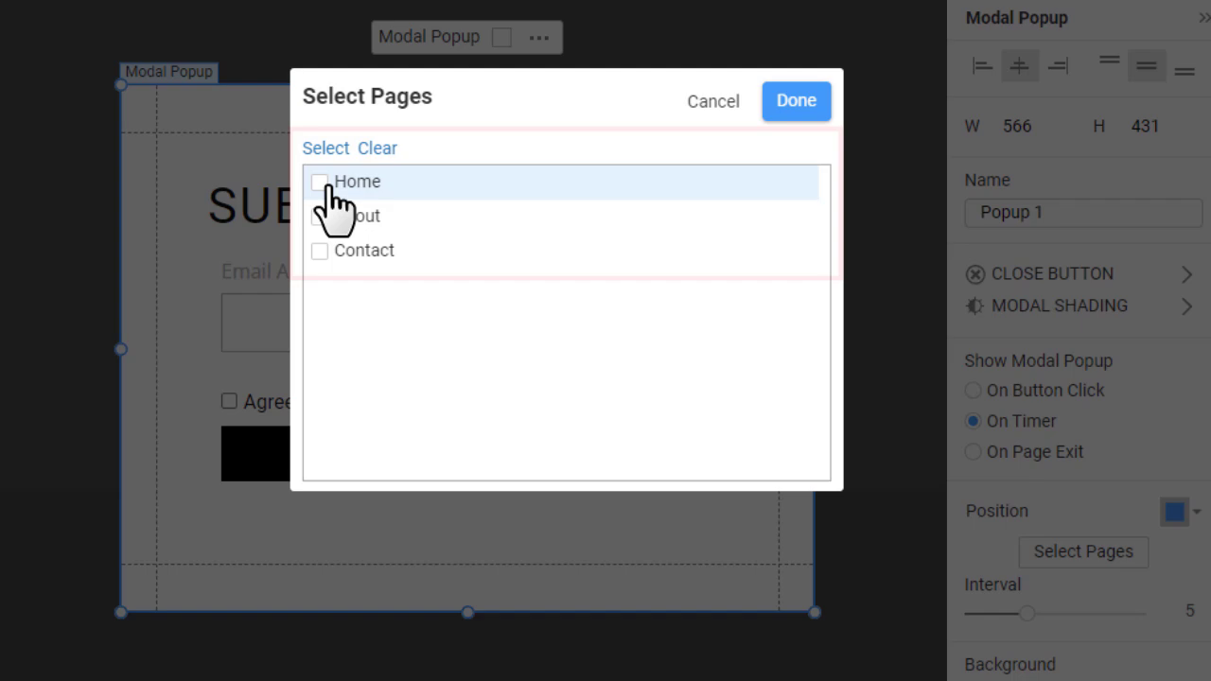
left_click(322, 183)
left_click(324, 217)
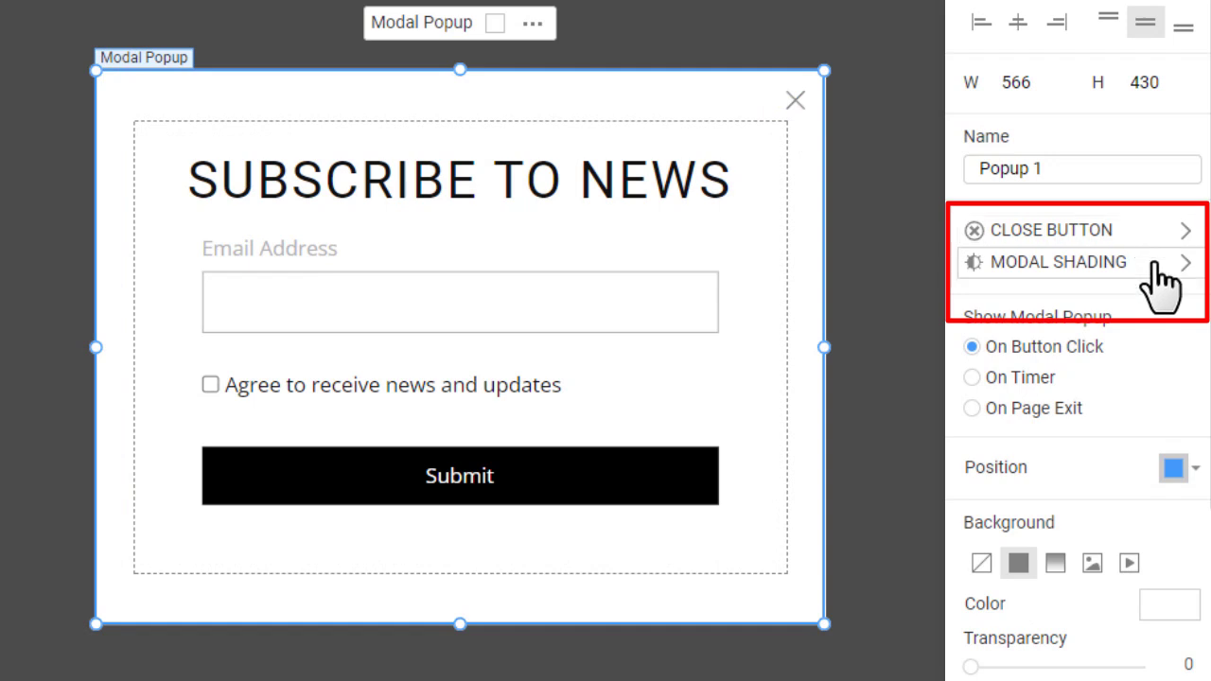
Step: Enlarge the popup's close icon to size 20 and colour it light grey
left_click(1154, 232)
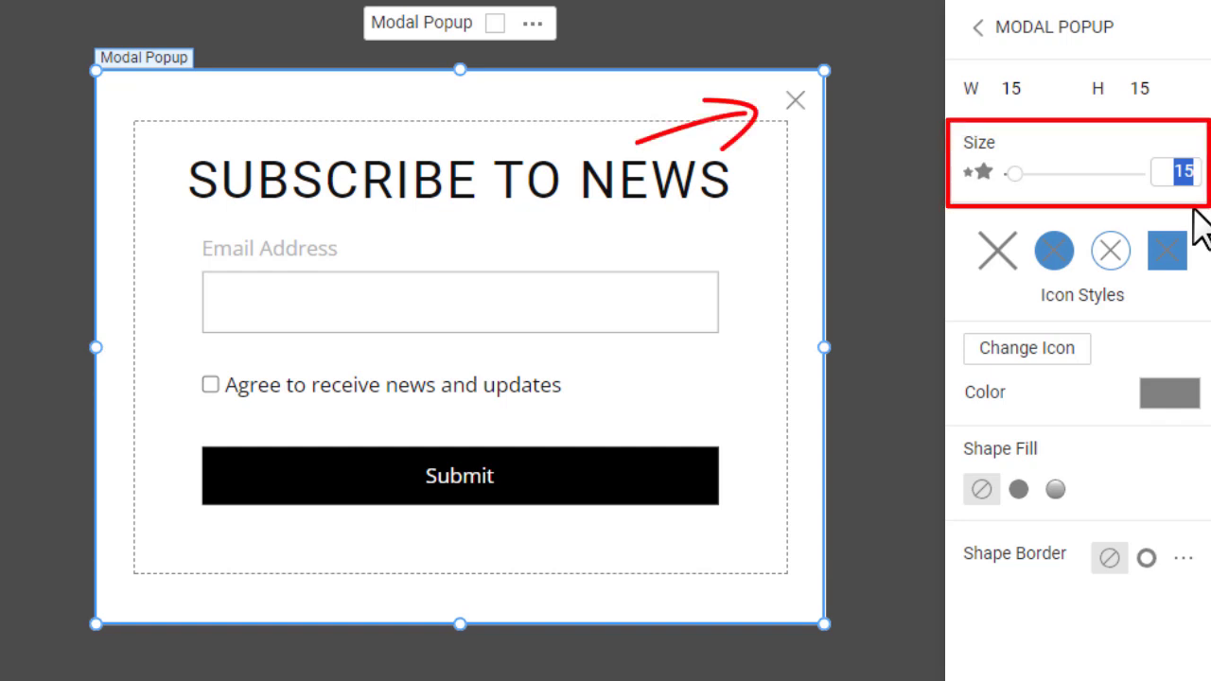
type("20")
key("Return")
left_click(1173, 396)
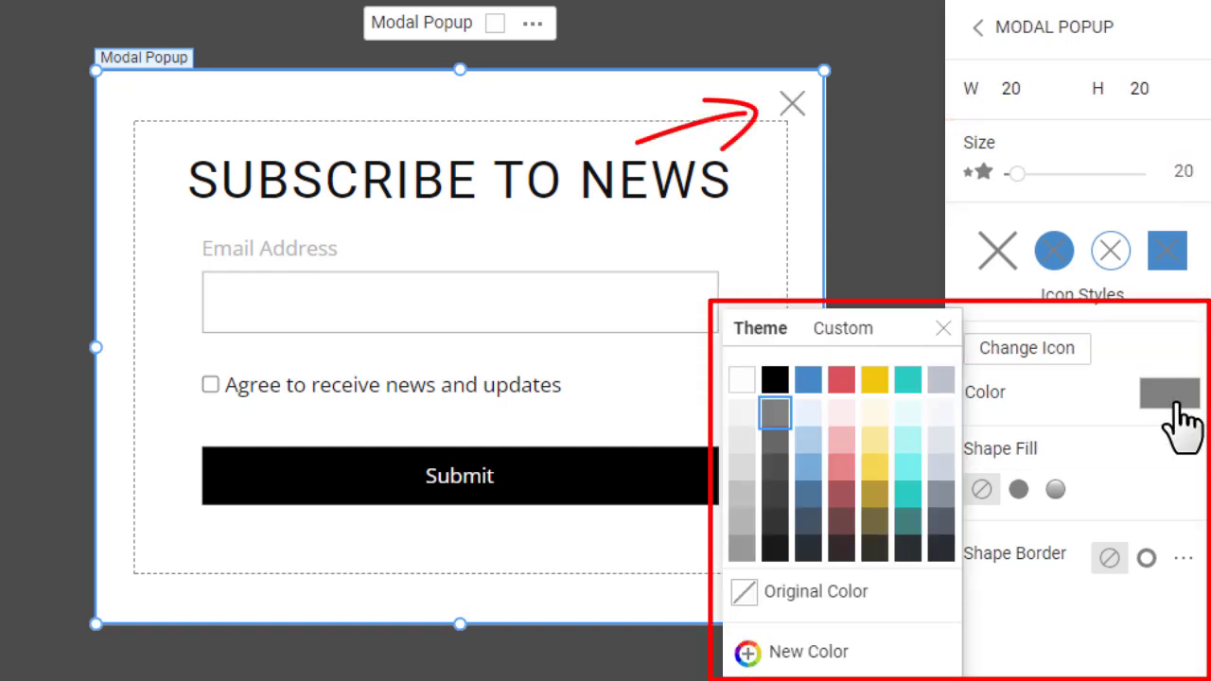
left_click(742, 521)
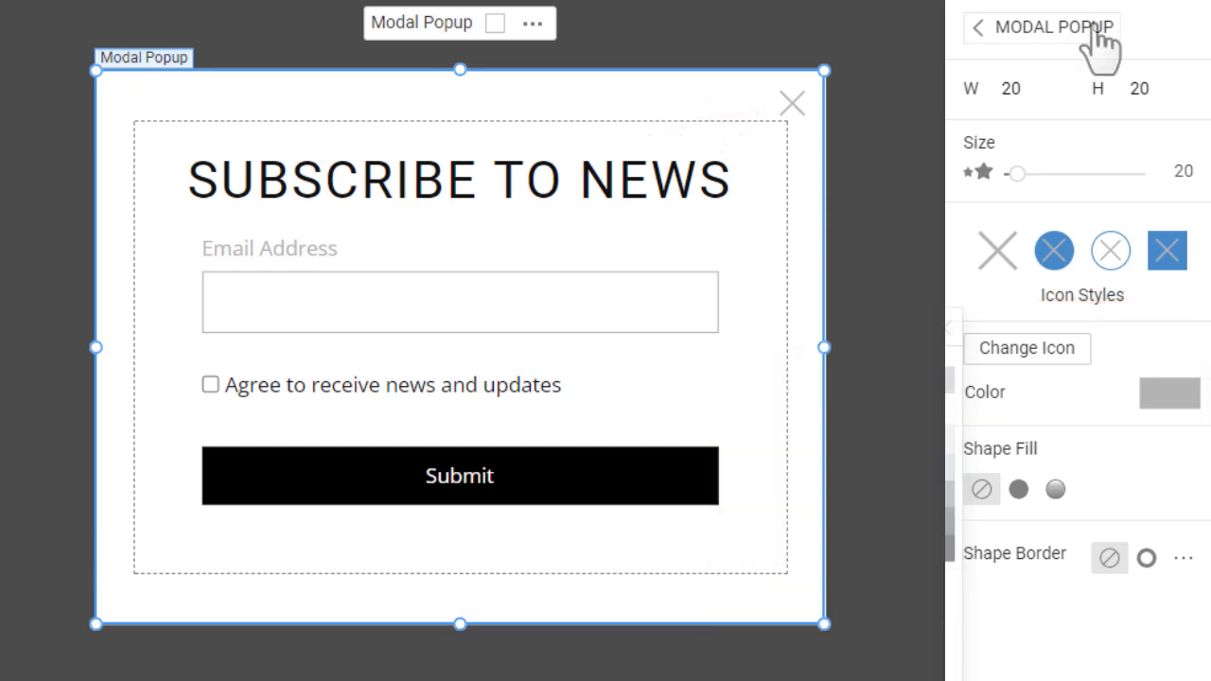
left_click(1098, 29)
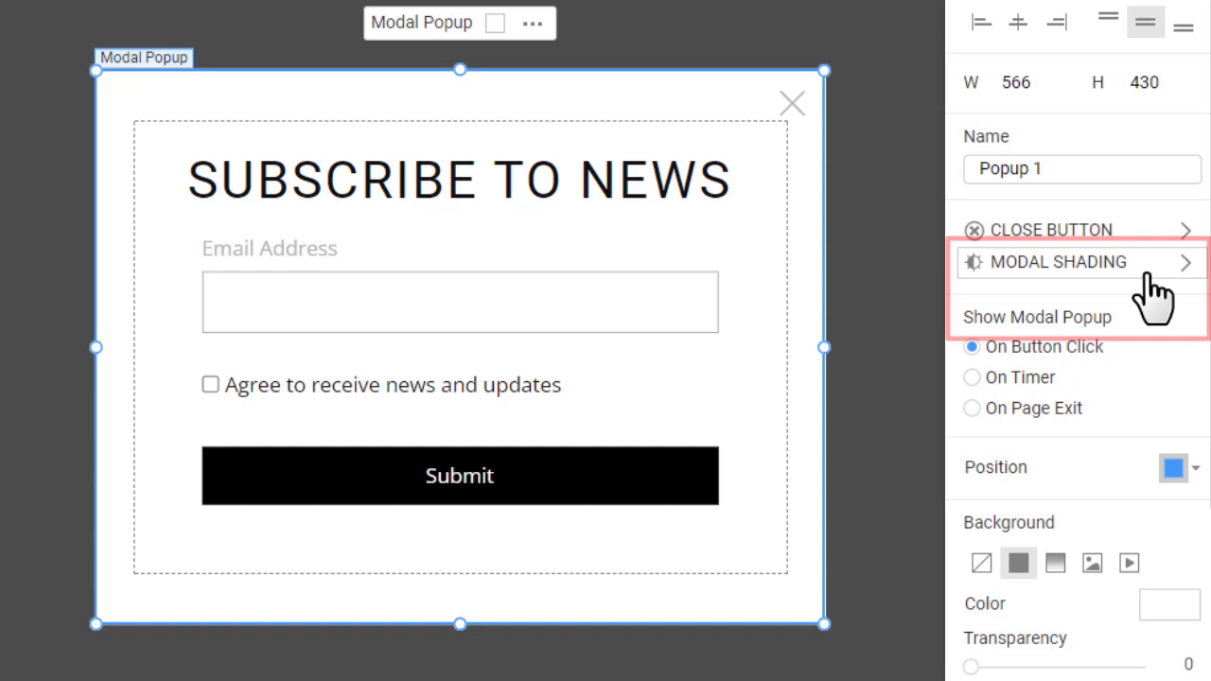
Step: Make the modal backdrop shading dark slate grey
left_click(1150, 283)
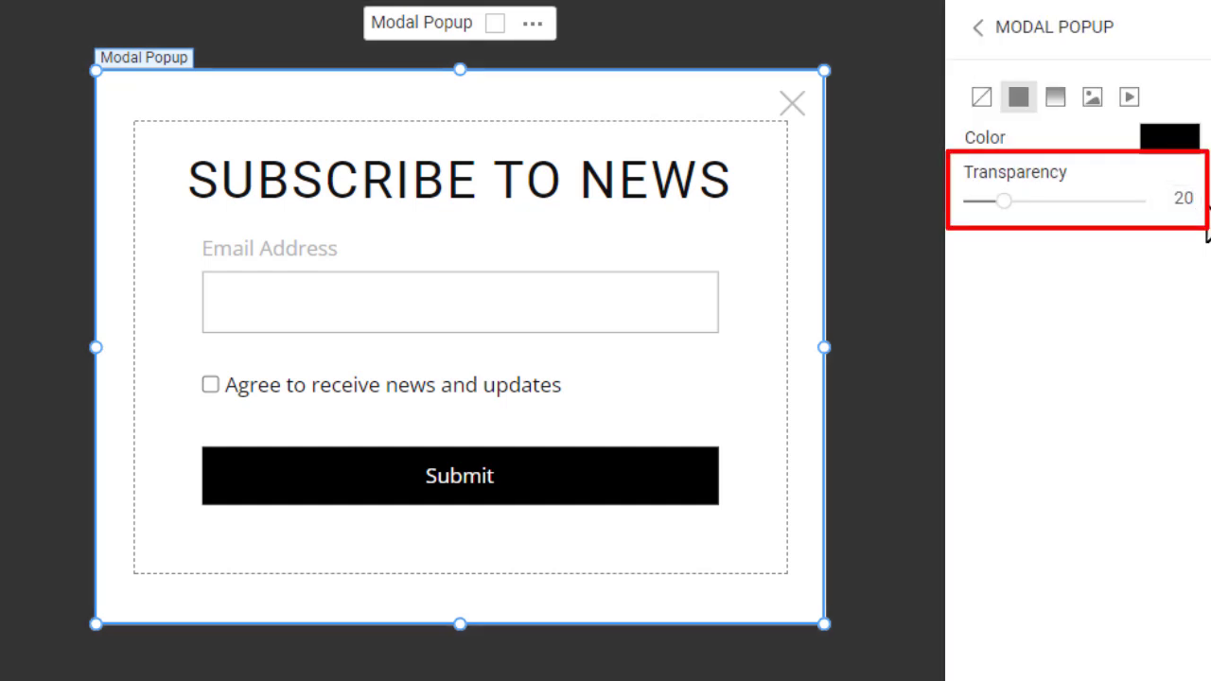
left_click(1171, 140)
left_click(1050, 397)
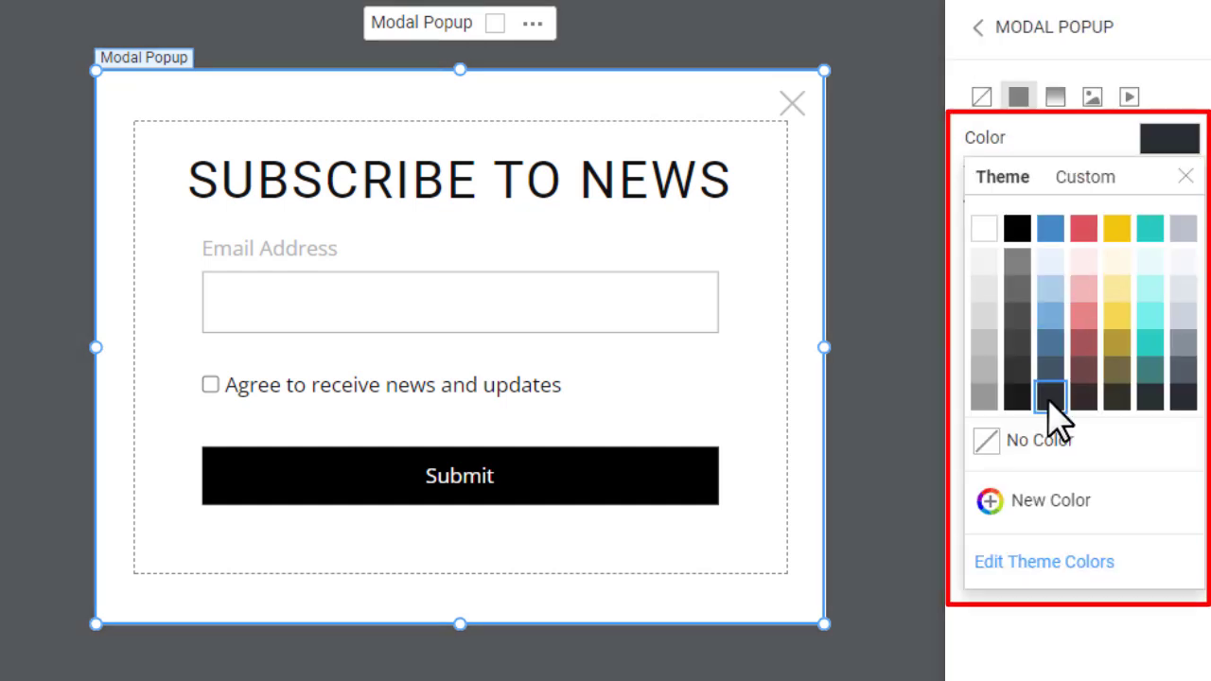
left_click(1097, 38)
Step: Narrow the popup to 513 px wide and centre it
left_click(1096, 31)
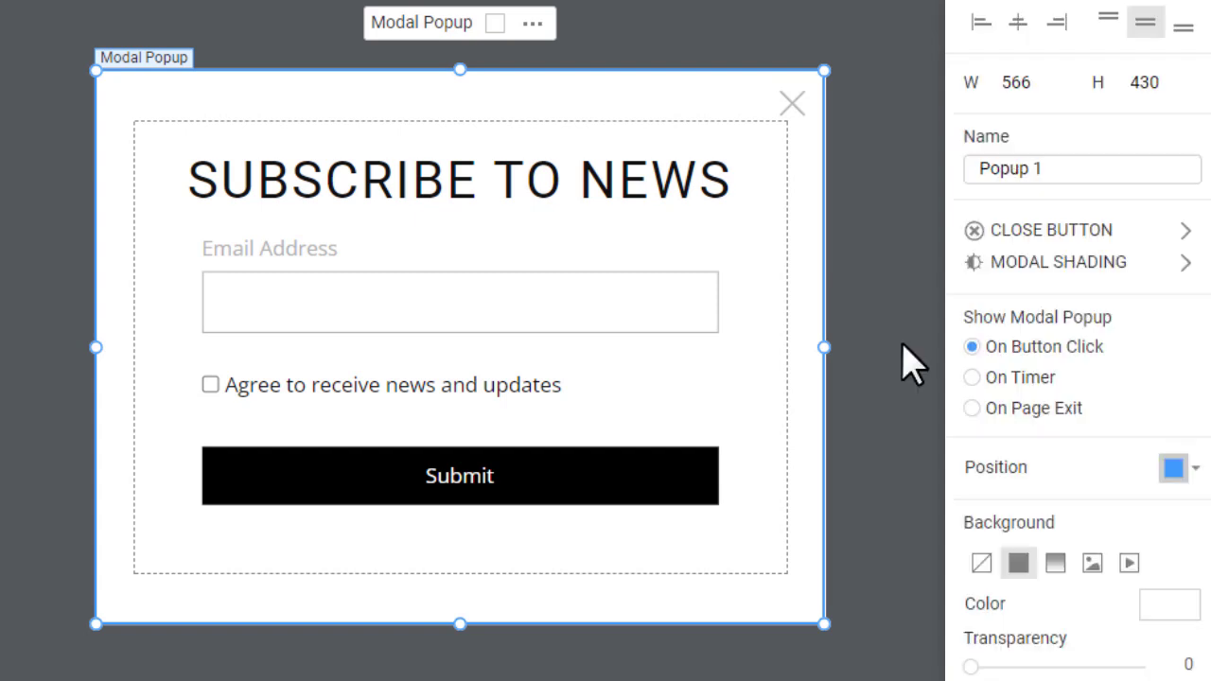
left_click_drag(824, 347, 749, 347)
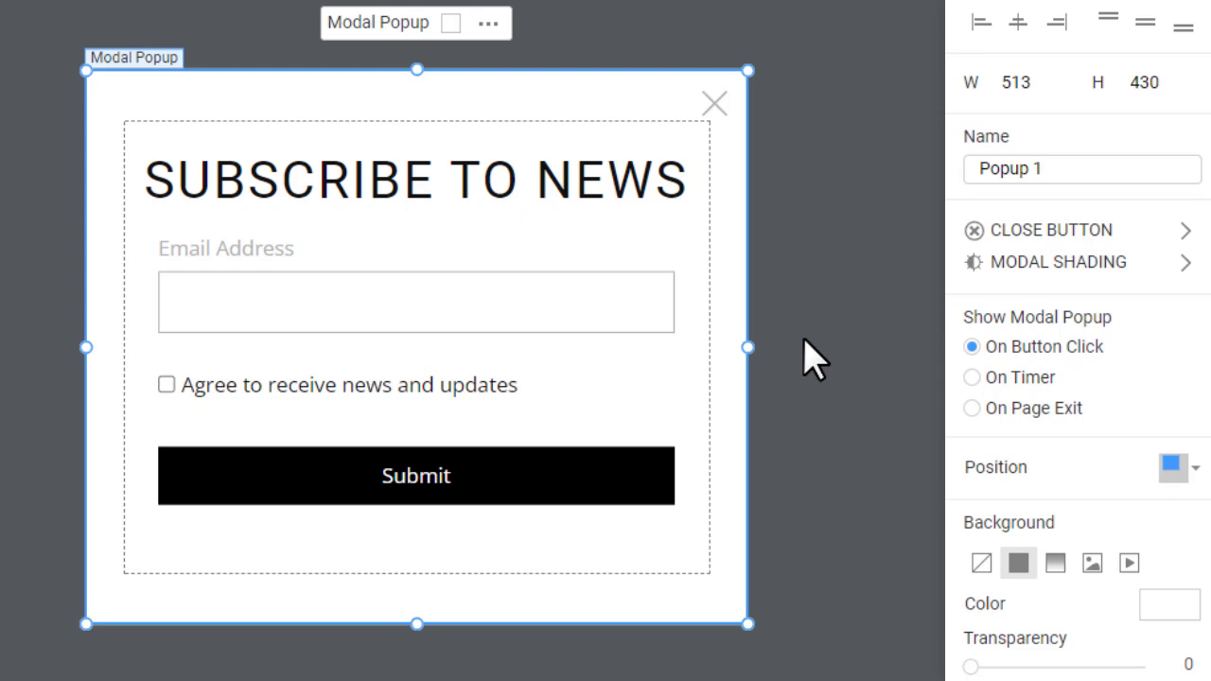
left_click(1173, 467)
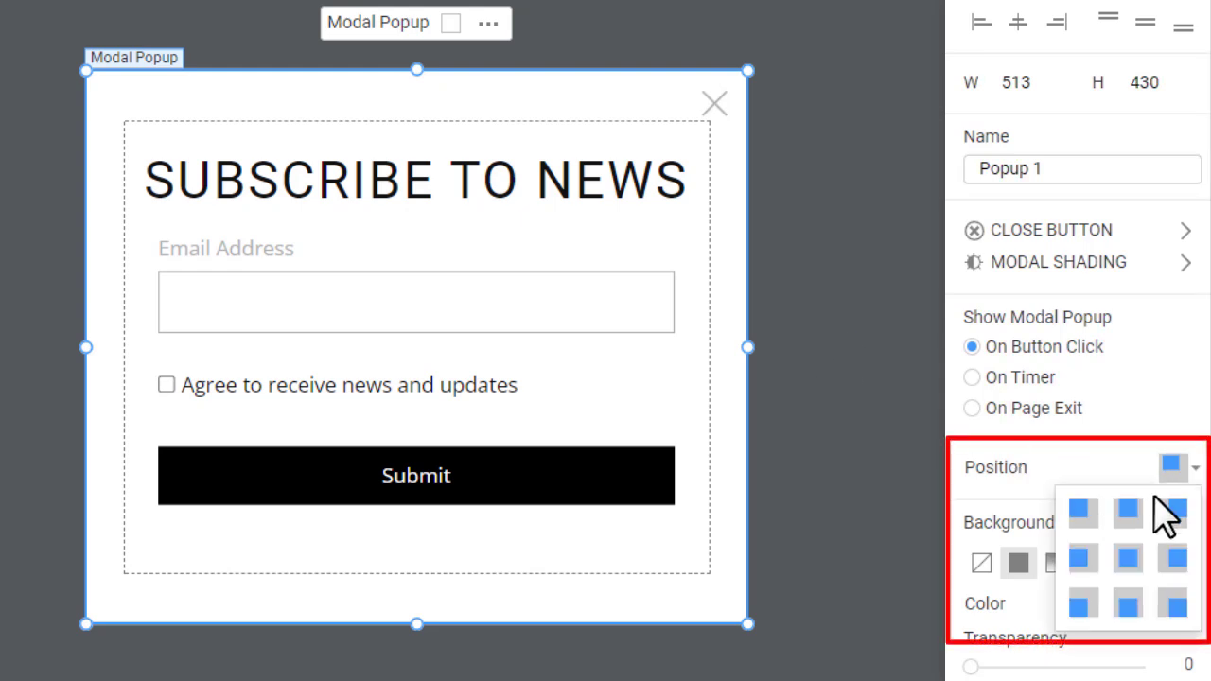
left_click(1128, 560)
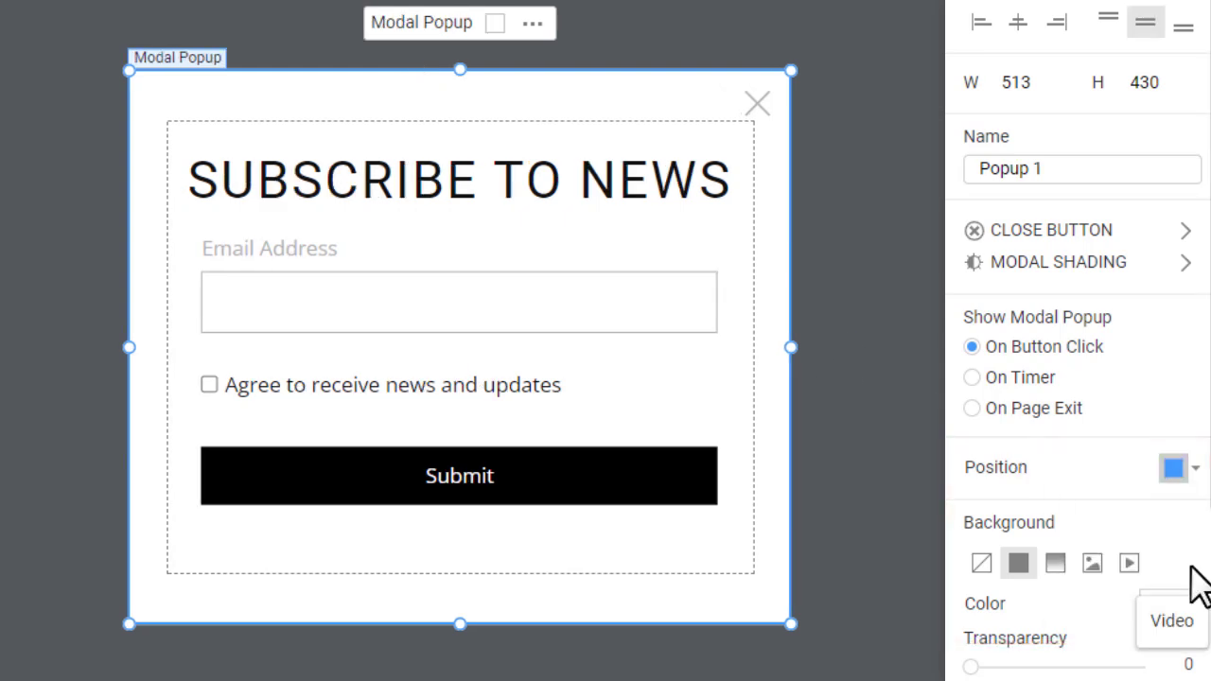
Step: Round the popup corners to radius 10 and add a drop shadow
scroll(1197, 587, "down", 4)
left_click(1190, 471)
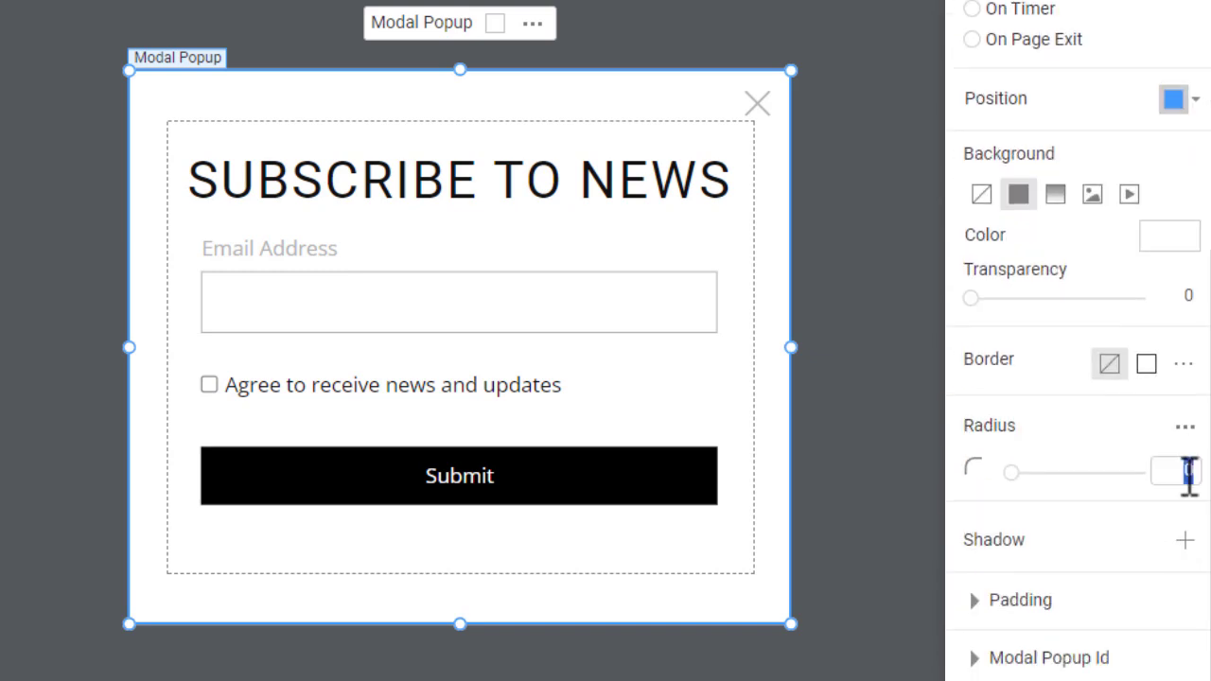
type("10")
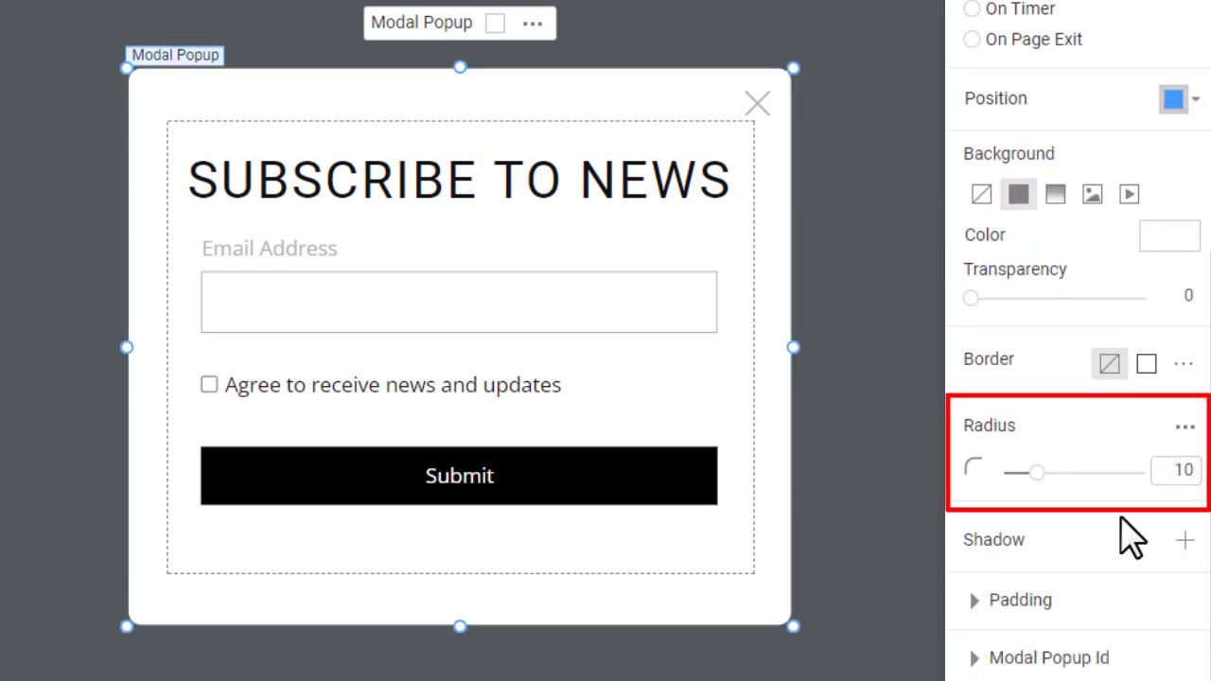
left_click(1185, 540)
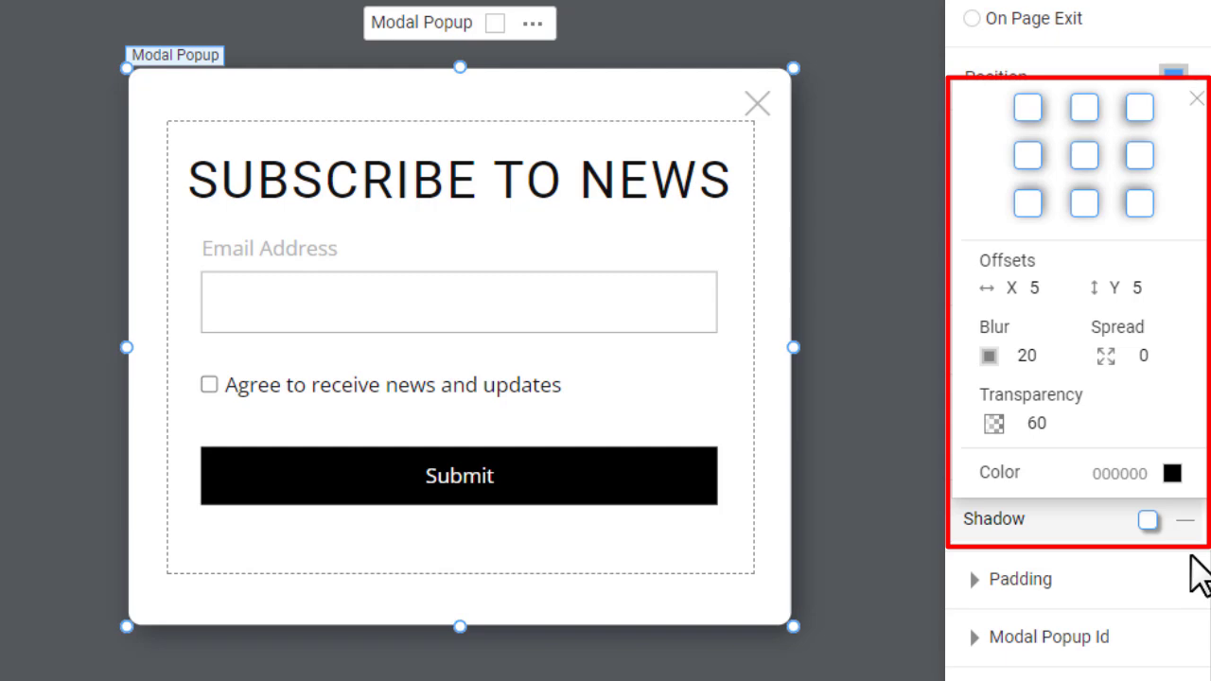